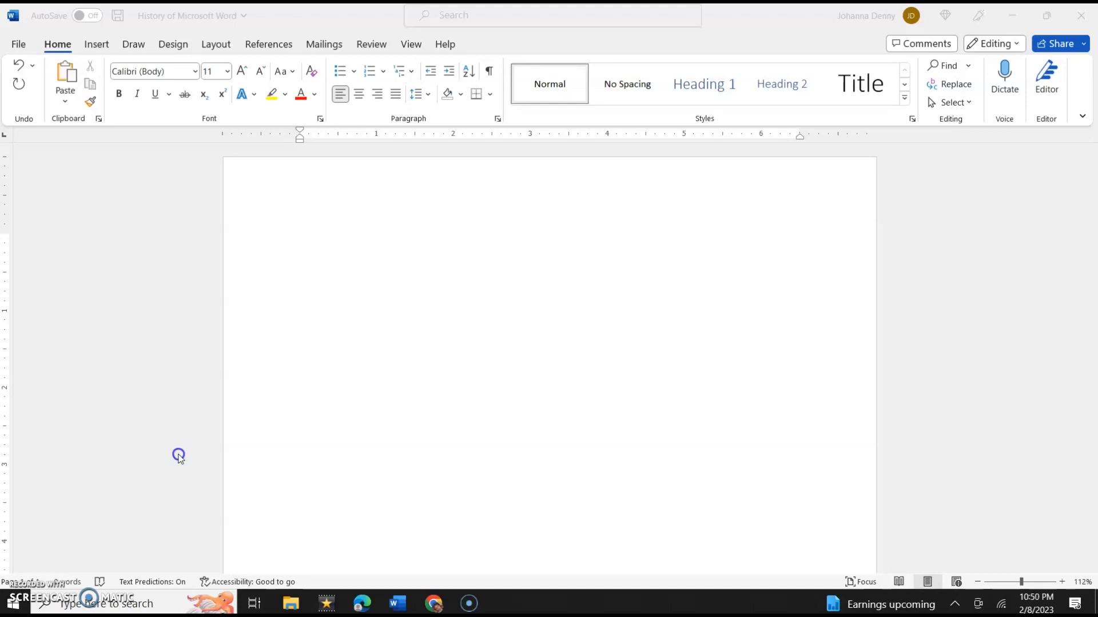
- Insert a table with 2 columns and 10 rows into the blank document, using AutoFit to contents
left_click(101, 50)
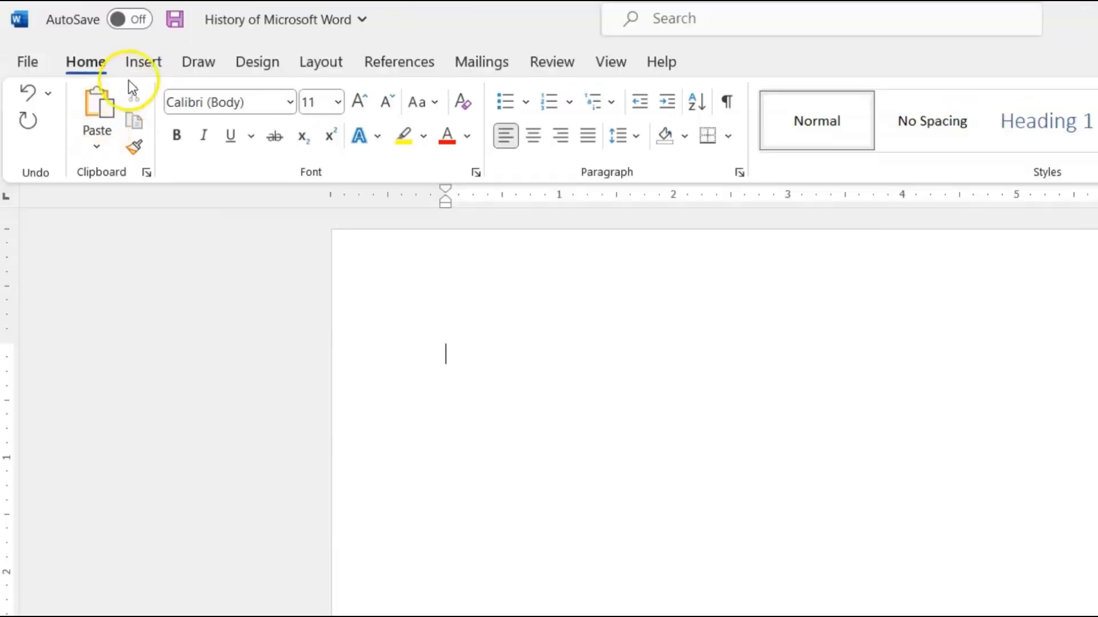
left_click(145, 68)
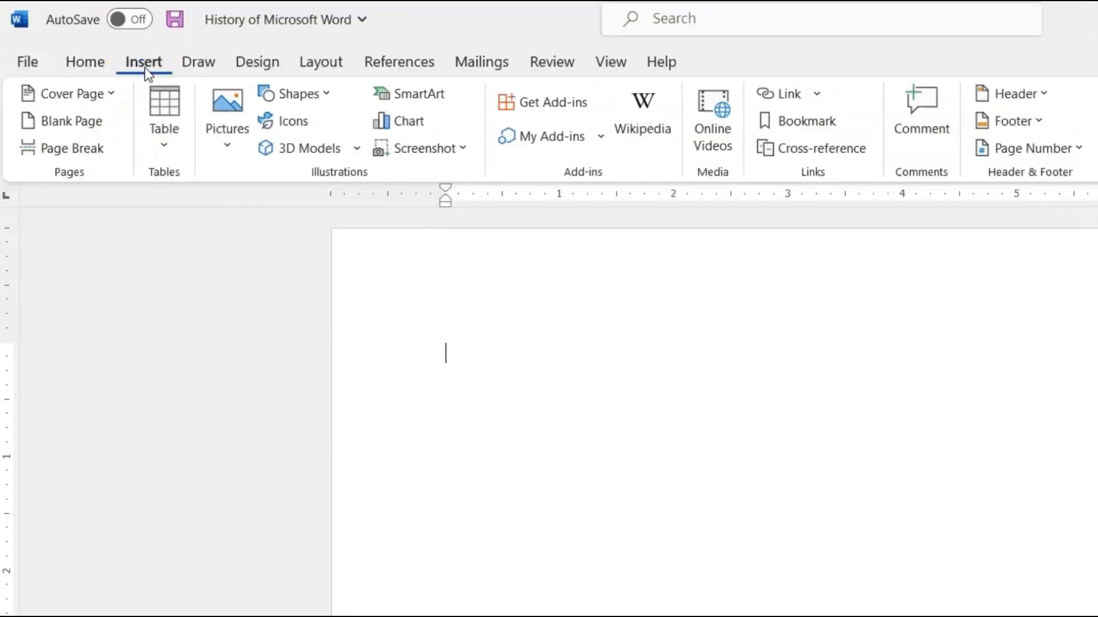
left_click(164, 150)
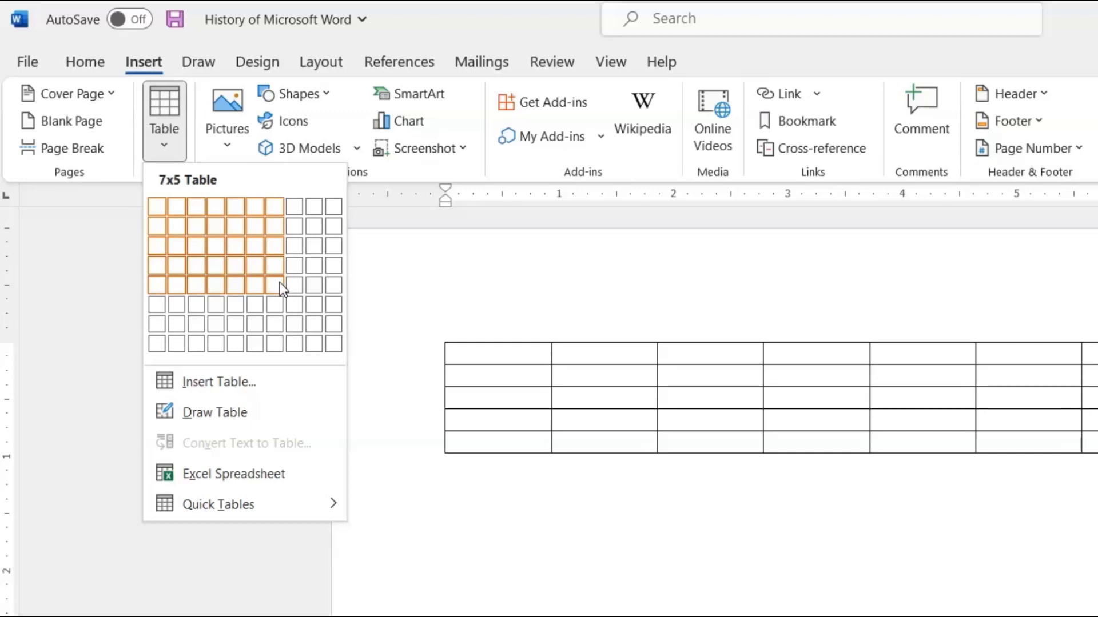
left_click(205, 390)
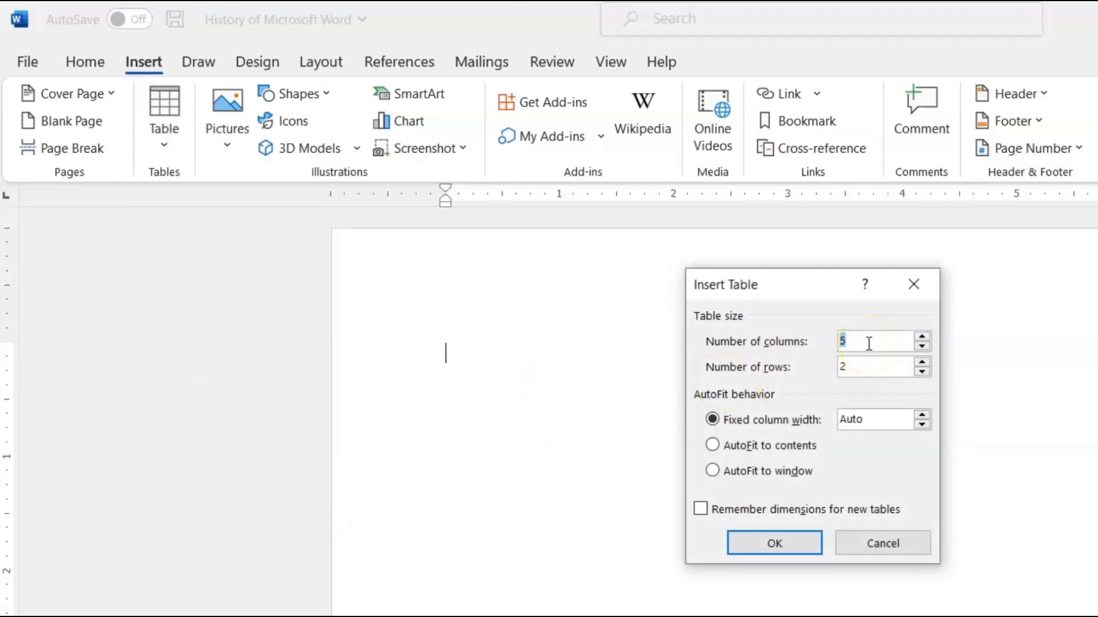
type("2")
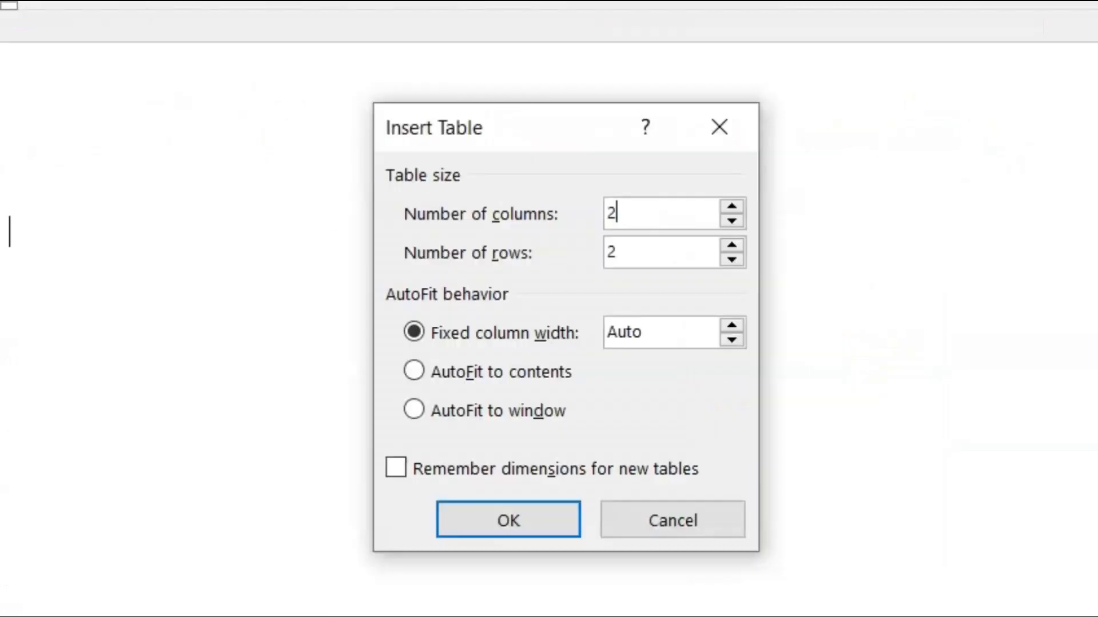
left_click_drag(851, 367, 749, 371)
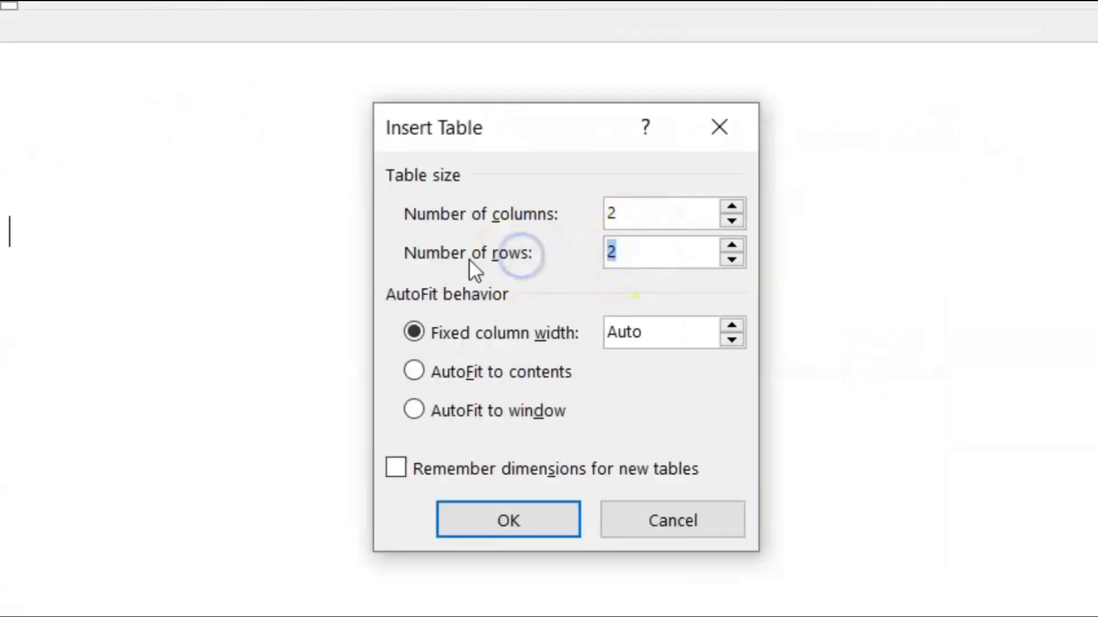
type("10")
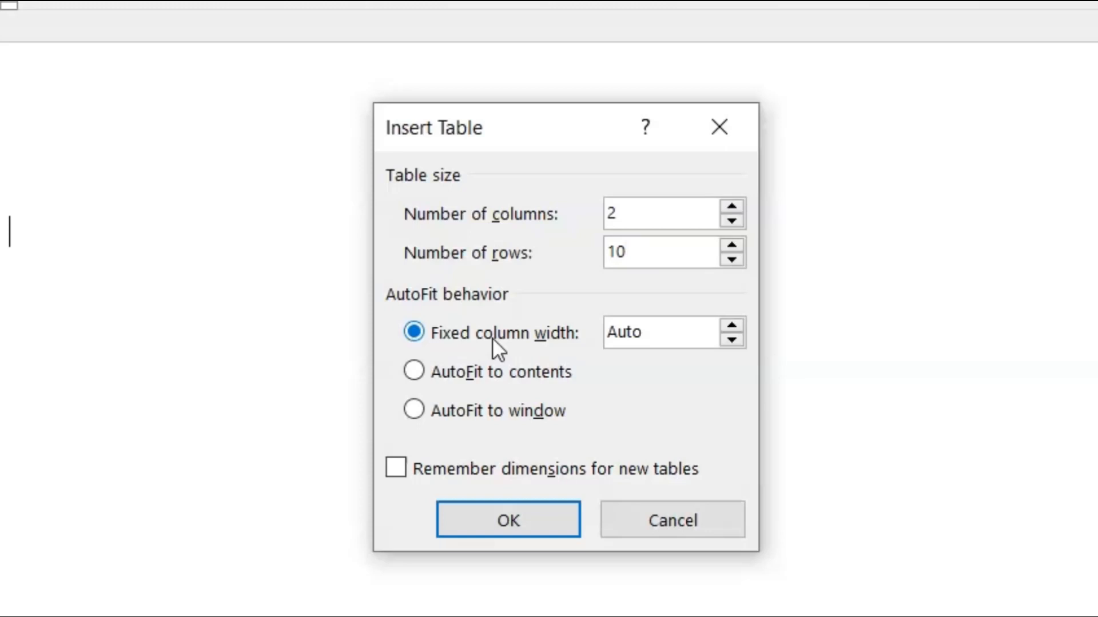
left_click(478, 379)
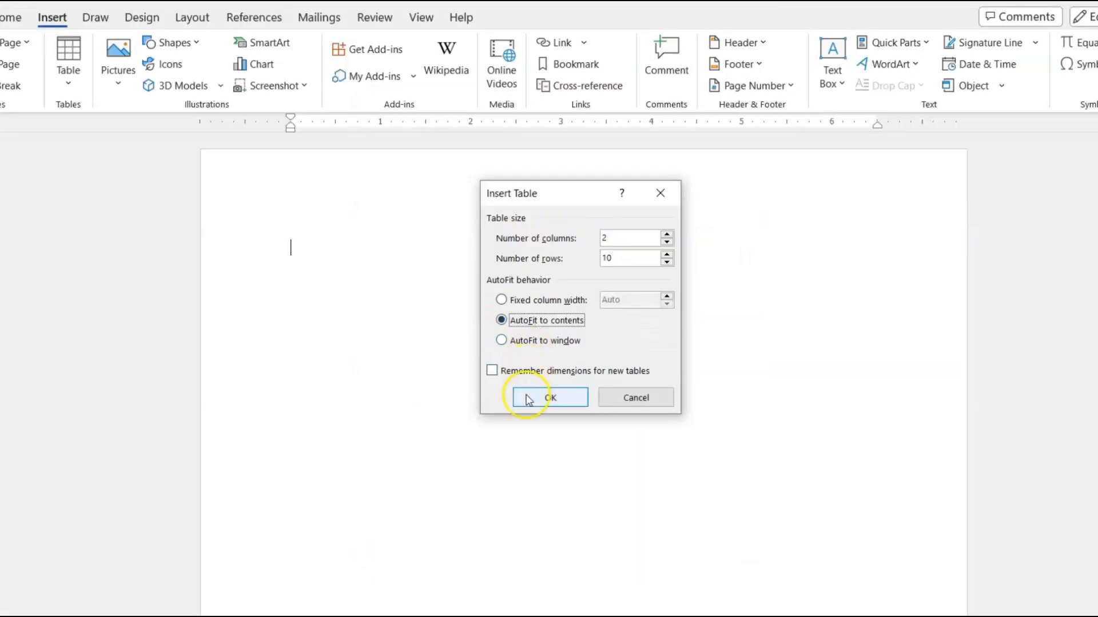
left_click(509, 520)
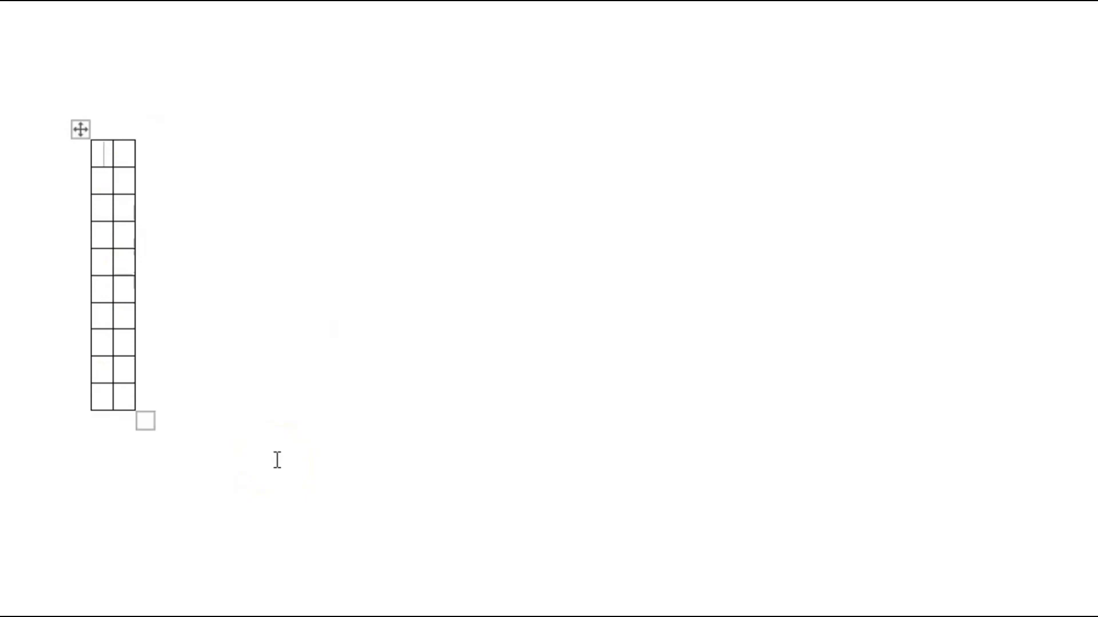
- Test the column fitting with filler text in the table's first cell and clear that cell again
type("asnklaadhbksajdfsadkjf")
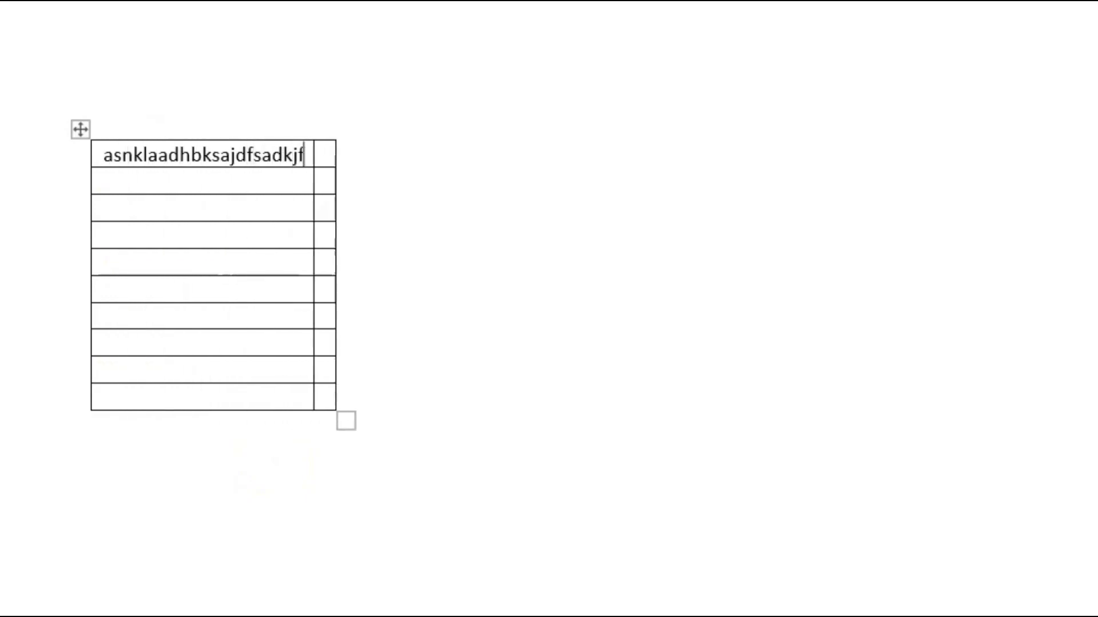
type("gskjz")
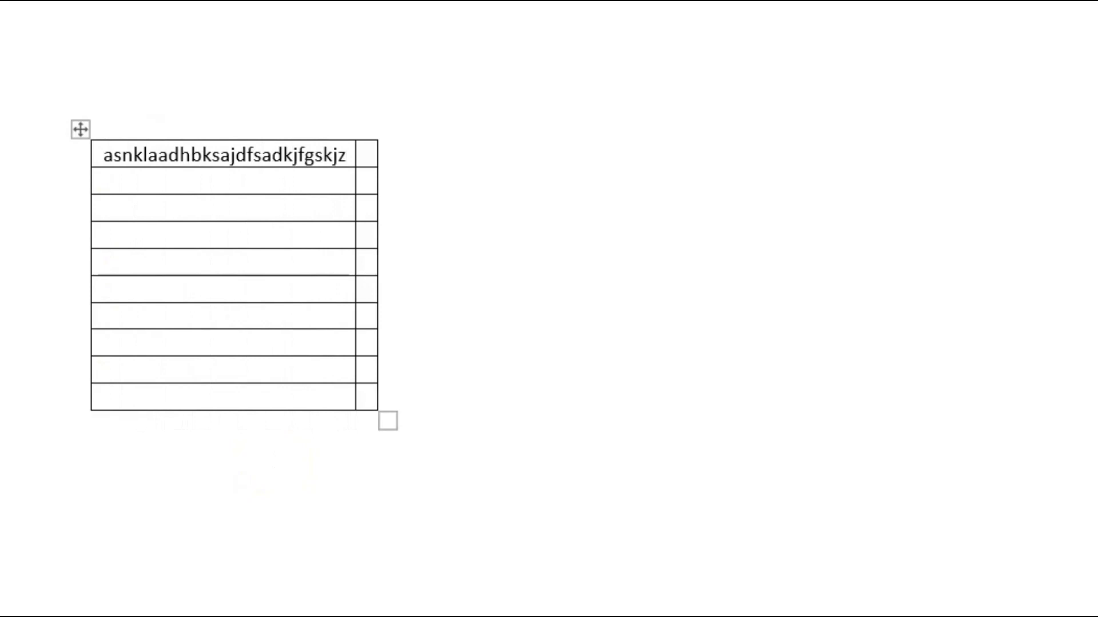
key("BackSpace")
key("BackSpace")
key("BackSpace")
key("BackSpace")
key("BackSpace")
key("BackSpace")
key("BackSpace")
key("BackSpace")
key("BackSpace")
key("BackSpace")
key("BackSpace")
key("BackSpace")
key("BackSpace")
key("BackSpace")
key("BackSpace")
key("BackSpace")
key("BackSpace")
key("BackSpace")
key("BackSpace")
key("BackSpace")
key("BackSpace")
key("BackSpace")
key("BackSpace")
key("BackSpace")
key("BackSpace")
key("BackSpace")
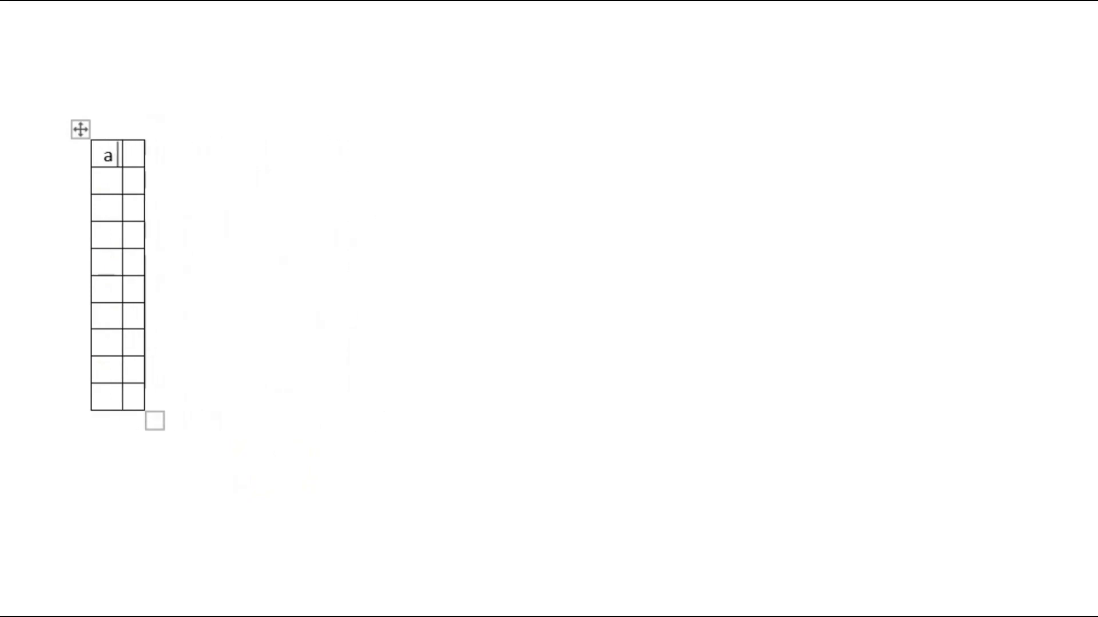
key("BackSpace")
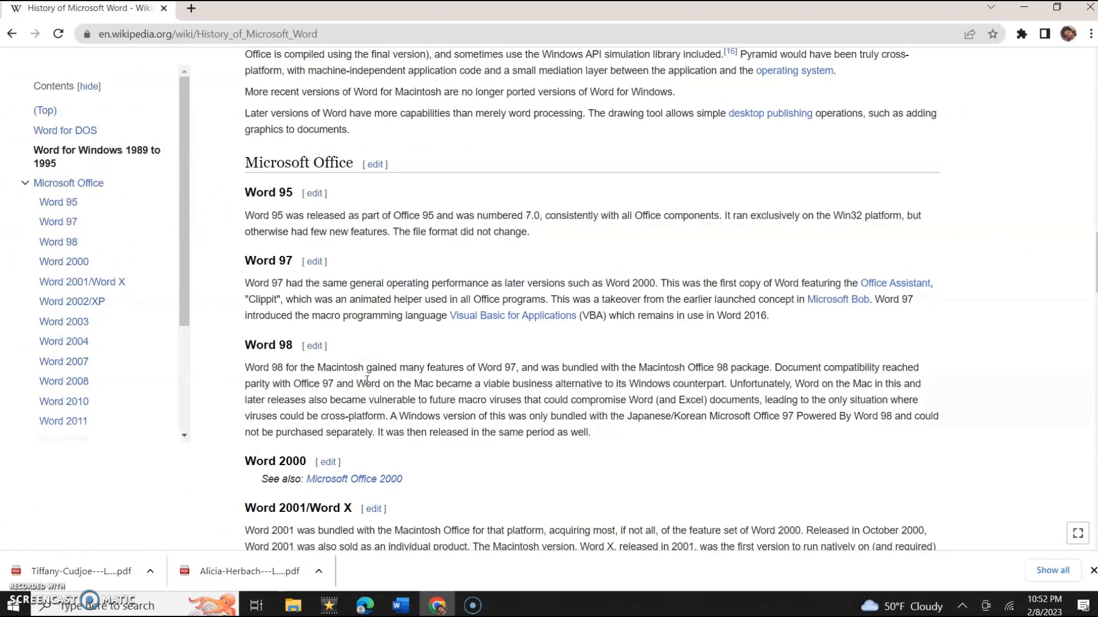
- Look through the Word version sections of the History of Microsoft Word article on Wikipedia in the browser
scroll(366, 381, "down", 8)
scroll(366, 384, "up", 20)
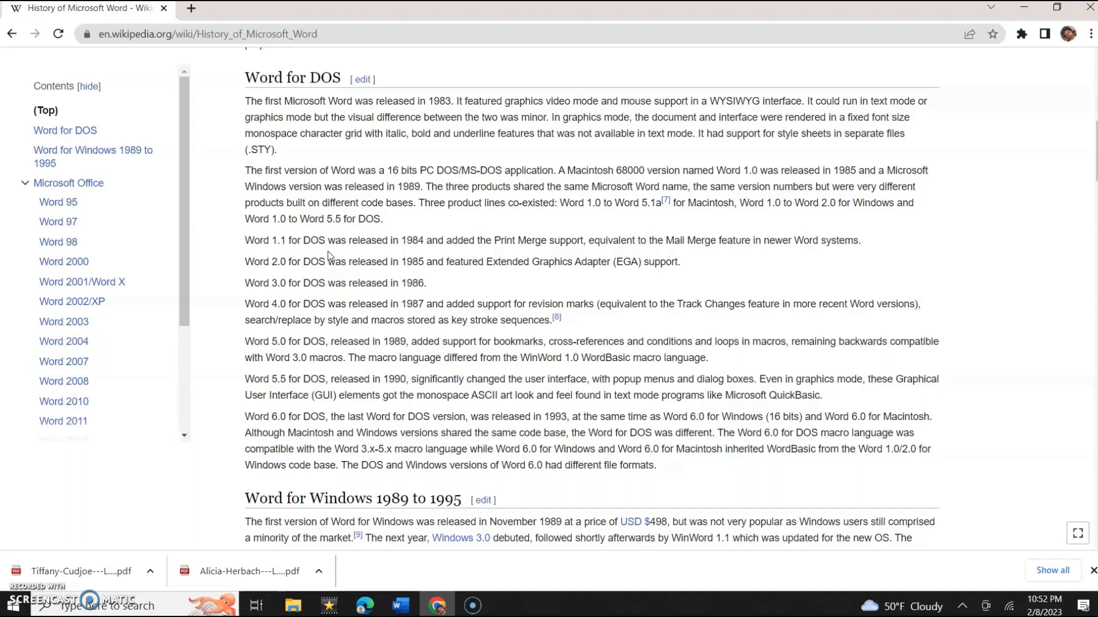
scroll(327, 252, "down", 2)
scroll(329, 251, "up", 1)
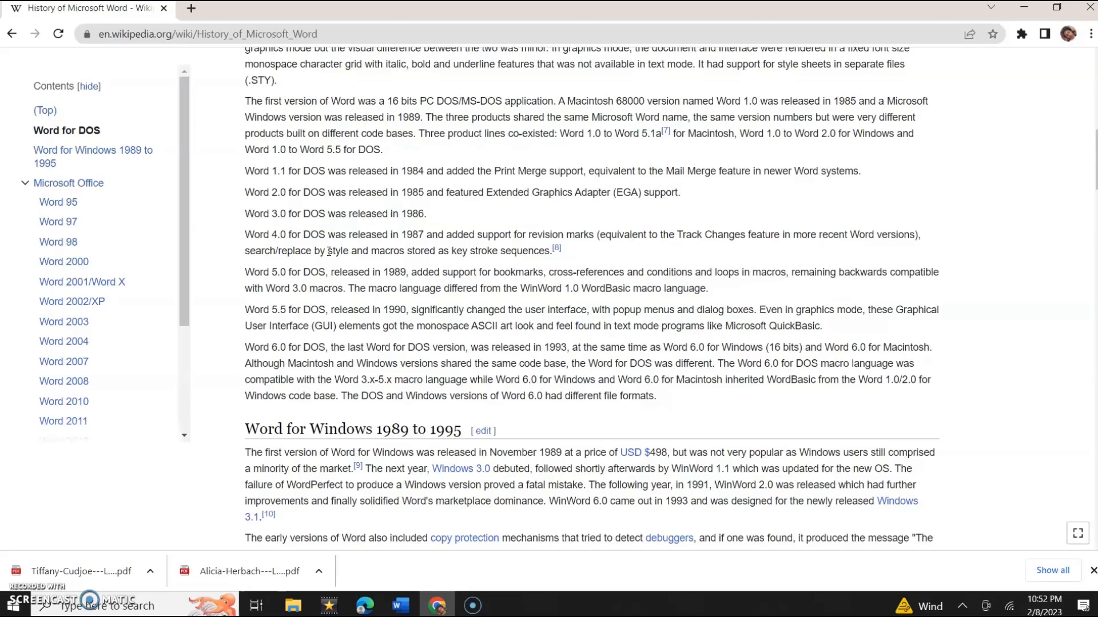
scroll(330, 252, "up", 1)
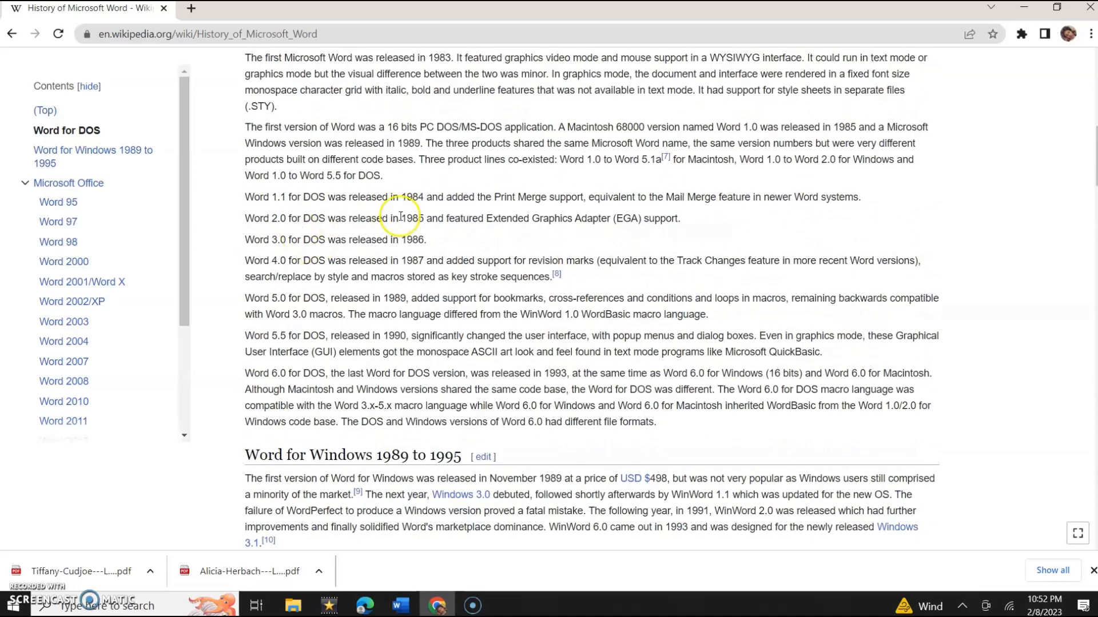
scroll(401, 216, "down", 10)
scroll(400, 216, "down", 4)
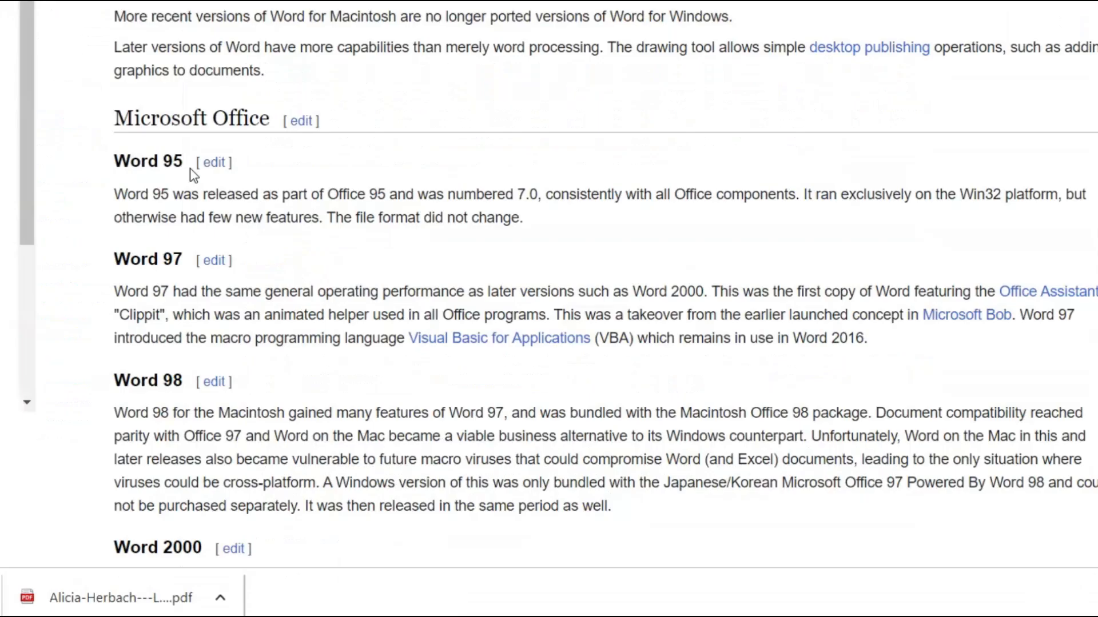
- Copy the "Word 95" heading from the Wikipedia article and paste it into the table's first cell in Word
double_click(259, 270)
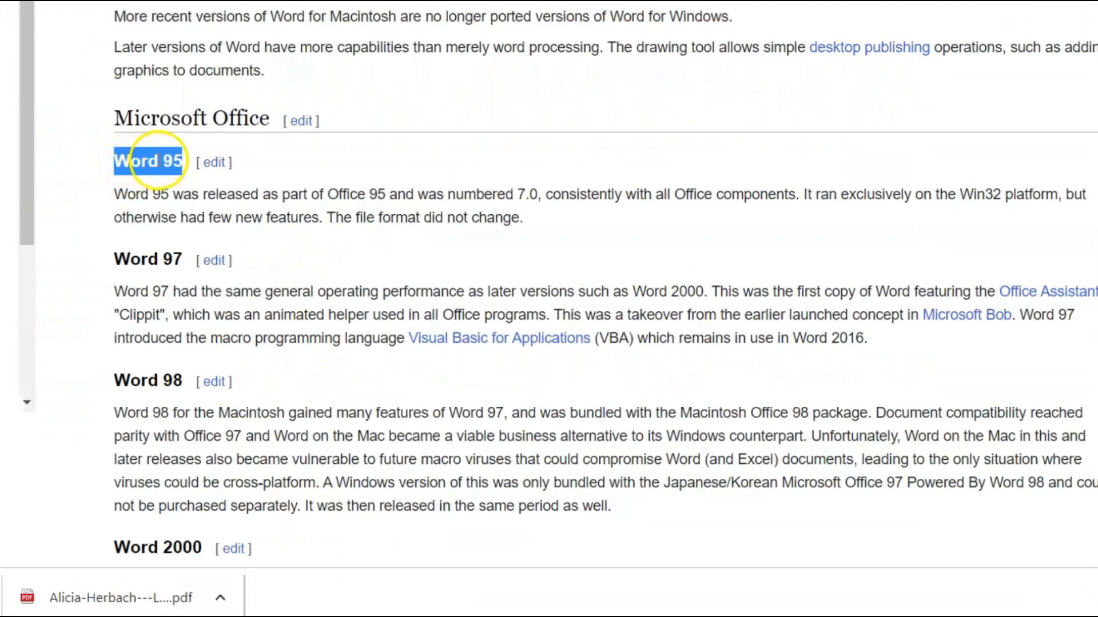
right_click(156, 162)
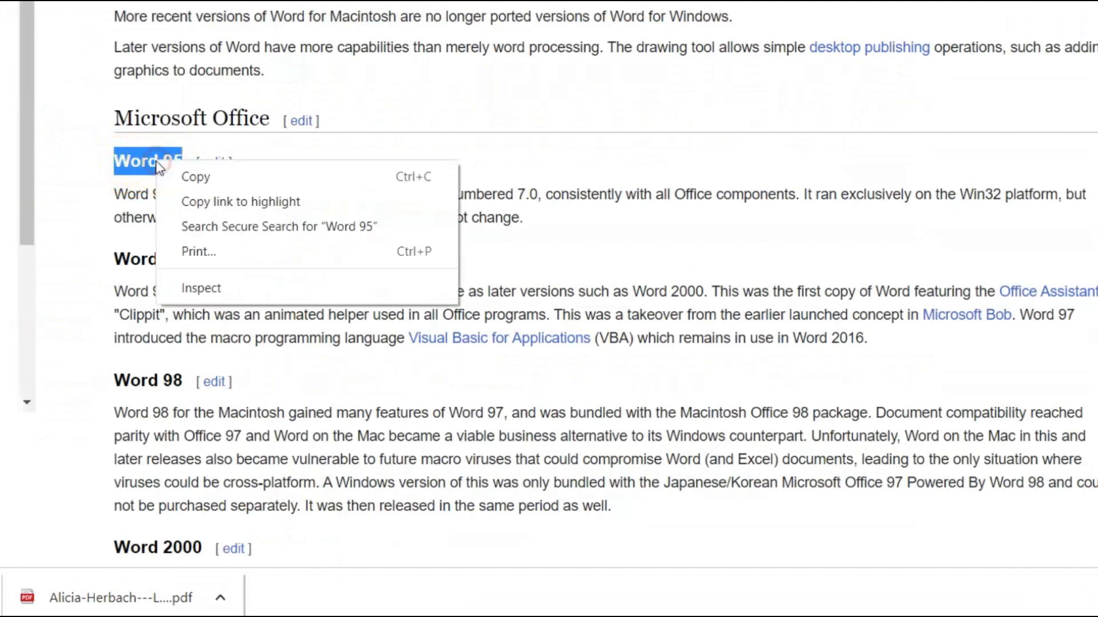
left_click(184, 176)
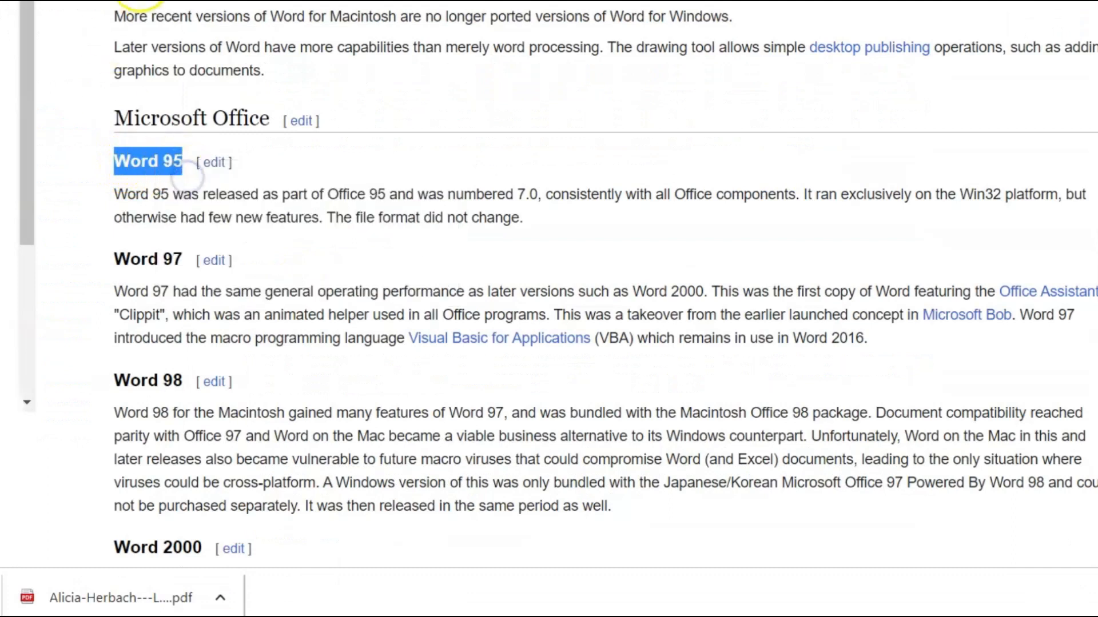
left_click(399, 611)
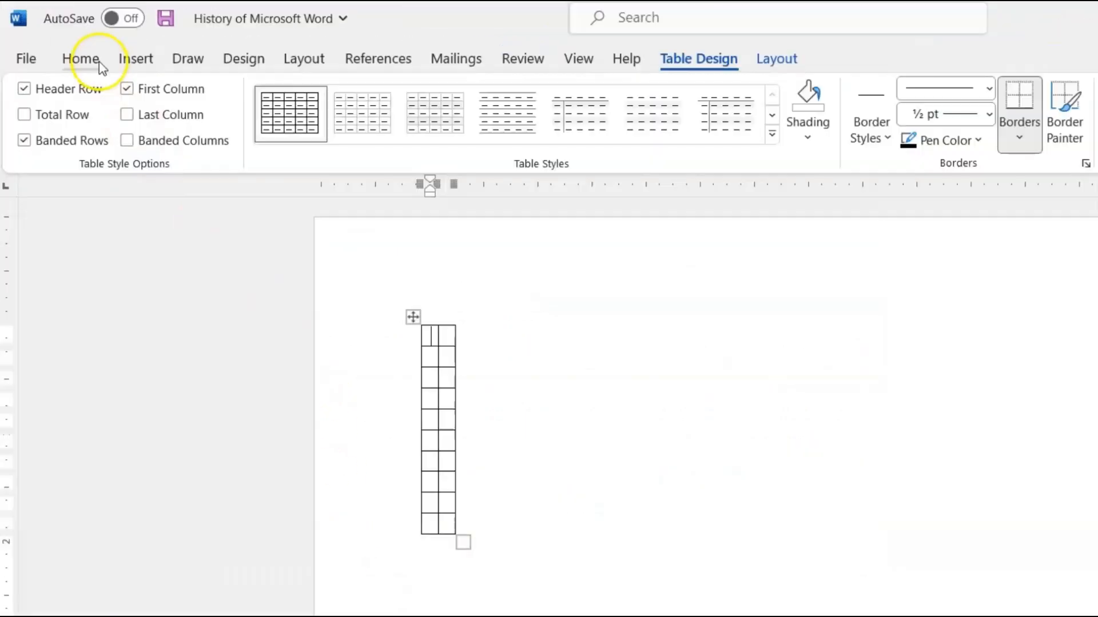
left_click(81, 59)
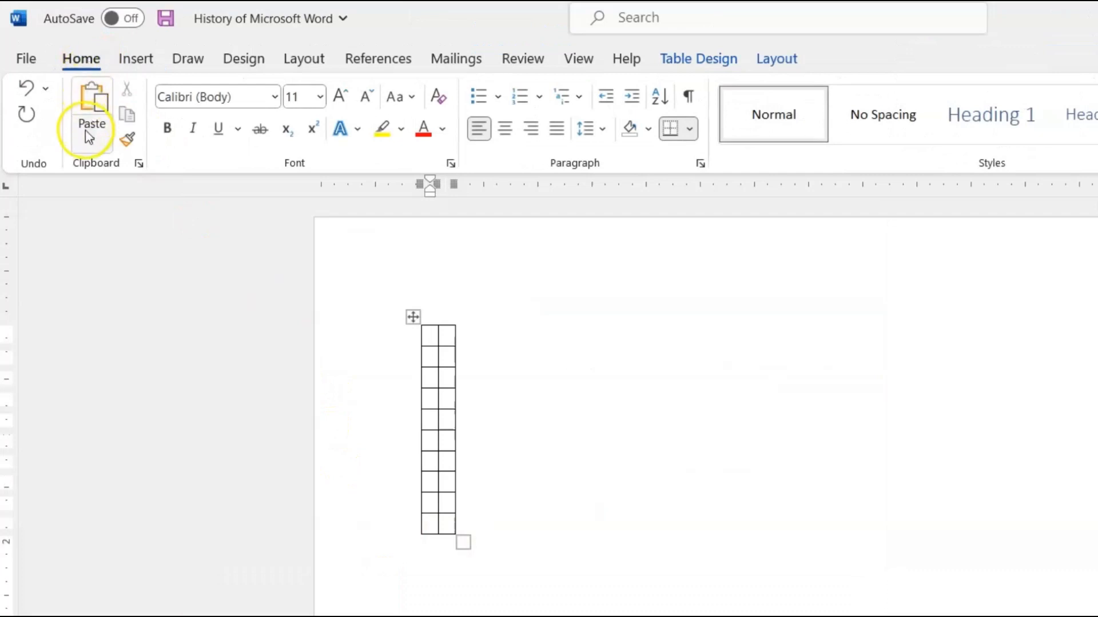
left_click(86, 146)
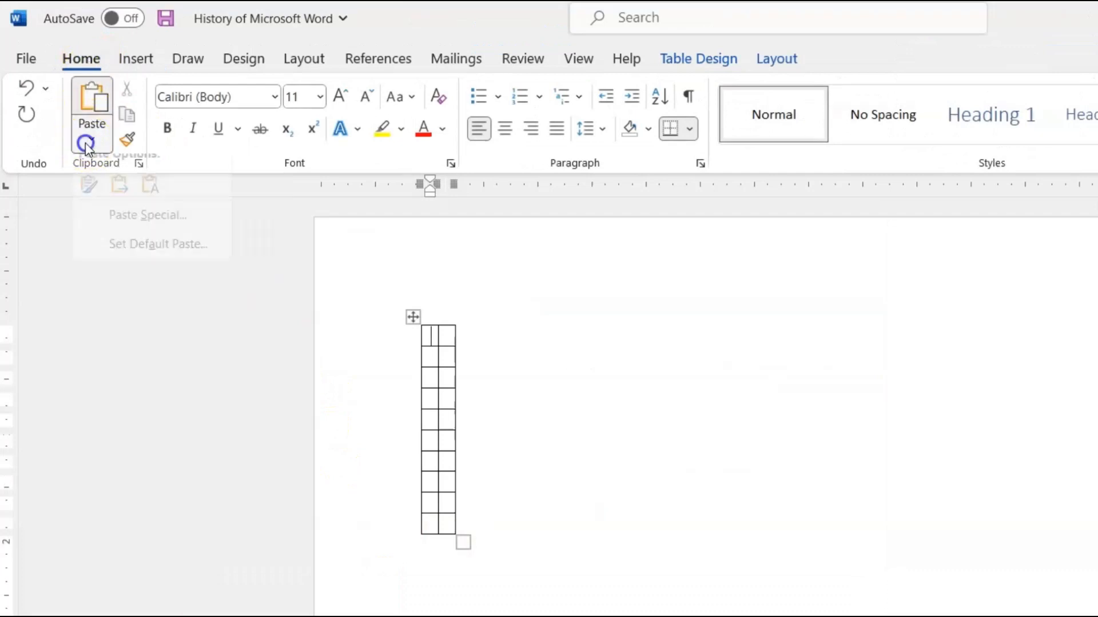
left_click(85, 109)
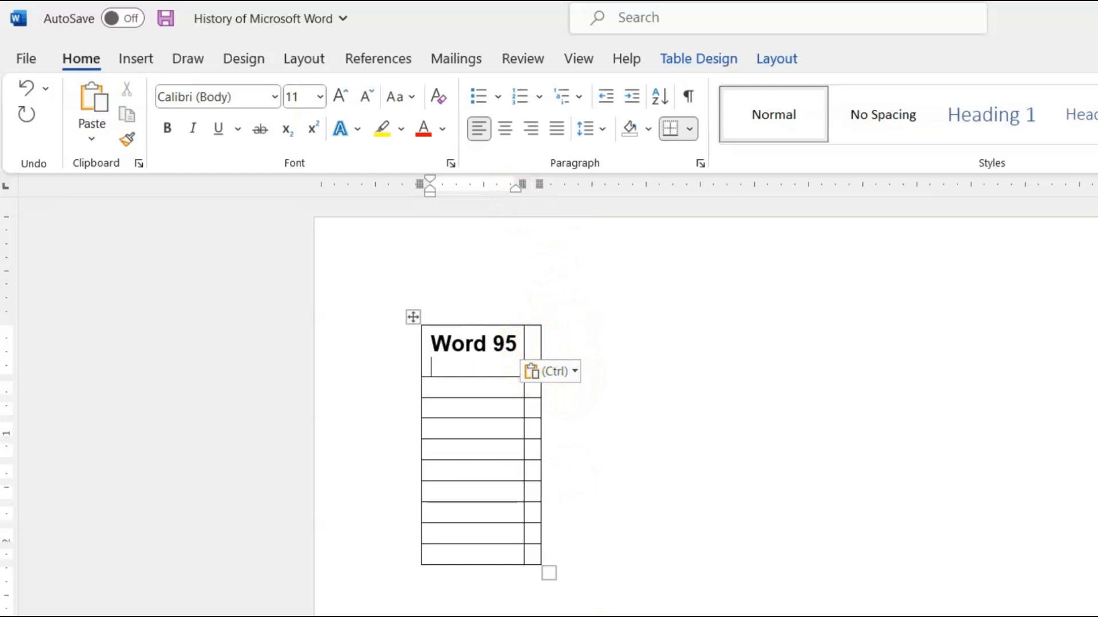
- Copy the Word 95 description paragraph from the browser article and paste it into the second cell of the table's first row in Word
key("alt+Tab")
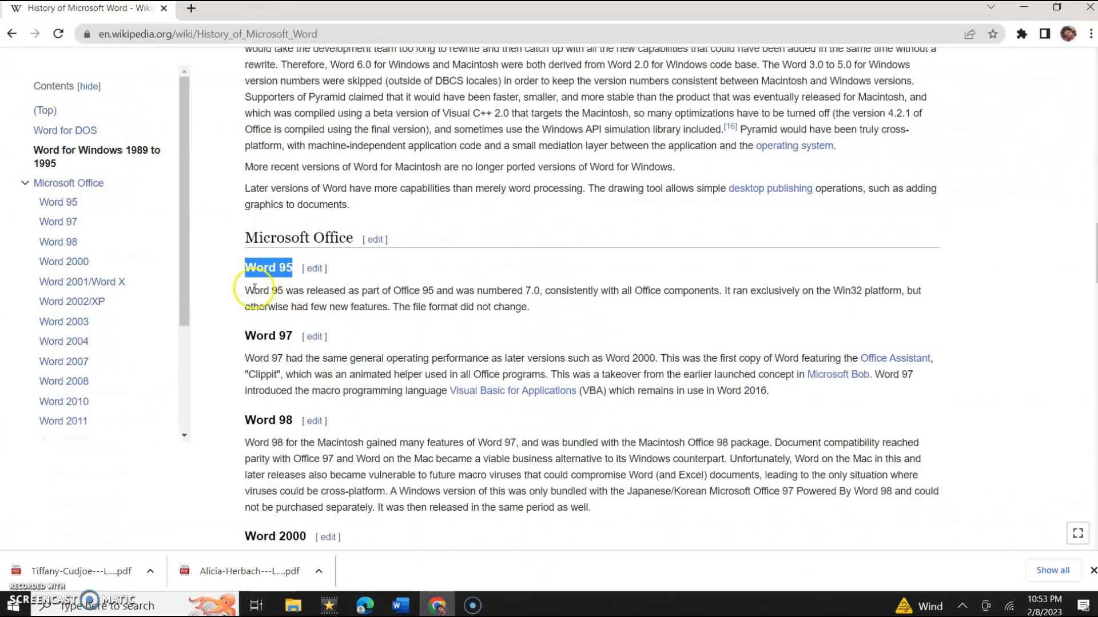
left_click_drag(244, 293, 541, 309)
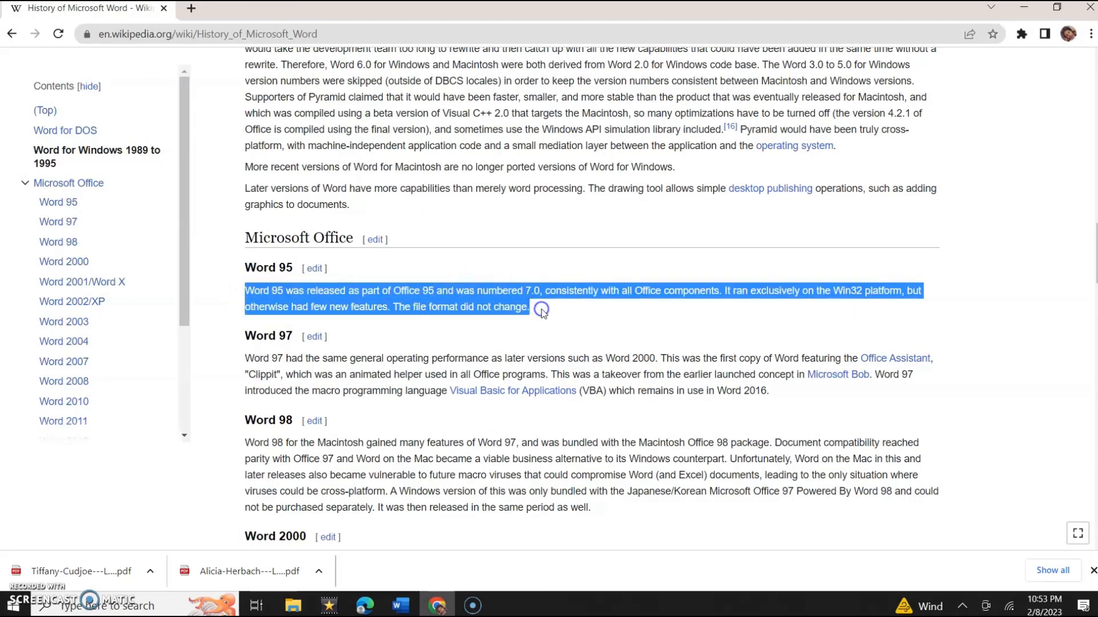
mouse_move(413, 609)
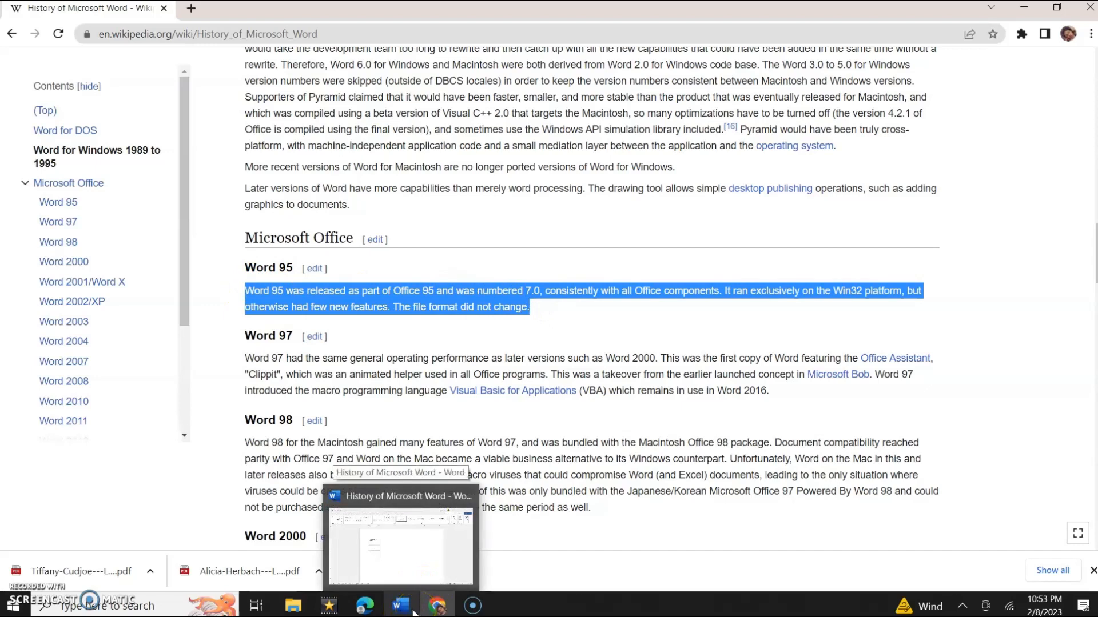
left_click(389, 552)
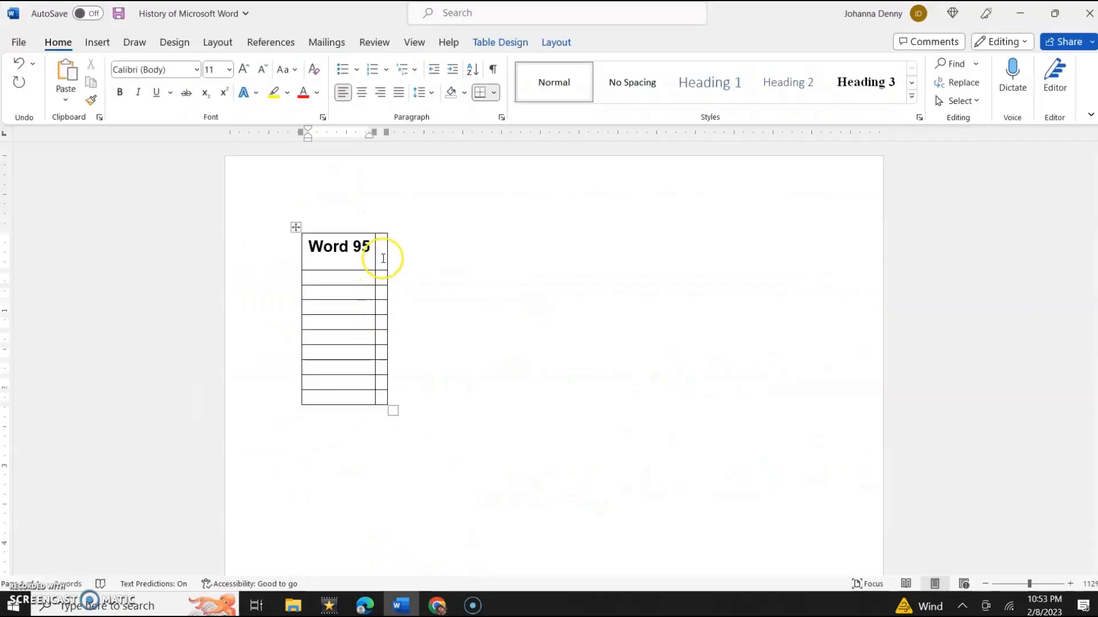
left_click(383, 259)
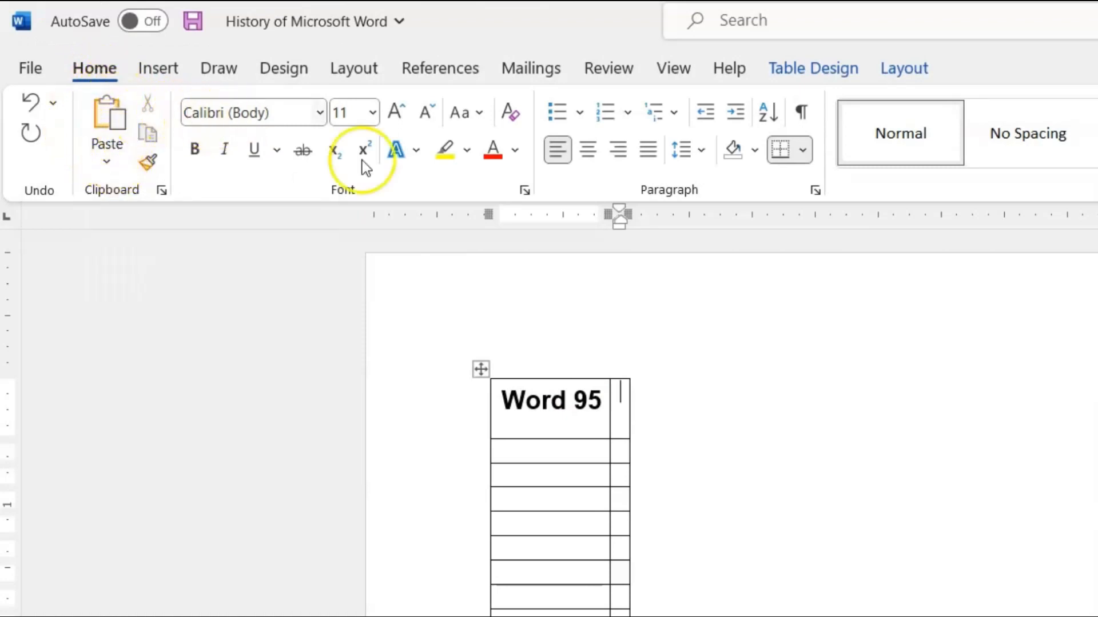
right_click(617, 402)
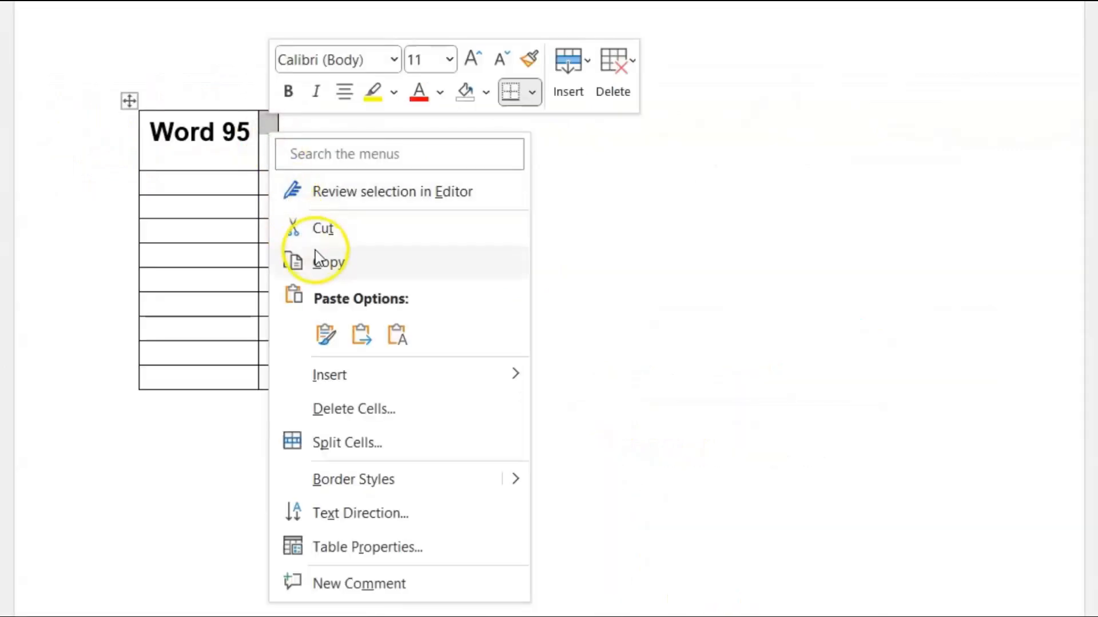
left_click(322, 327)
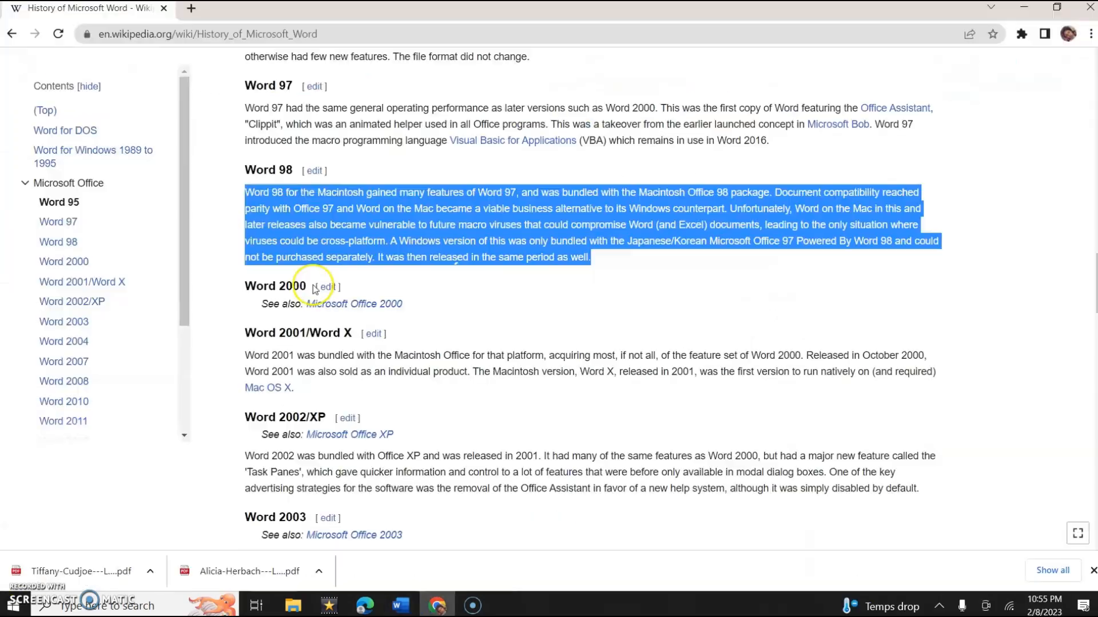
- Transfer further version headings and descriptions from the browser article into the Word table, including Word 2000, Word 2001/Word X and Word 2007
left_click_drag(325, 286, 245, 287)
left_click_drag(245, 333, 353, 334)
left_click_drag(245, 355, 293, 388)
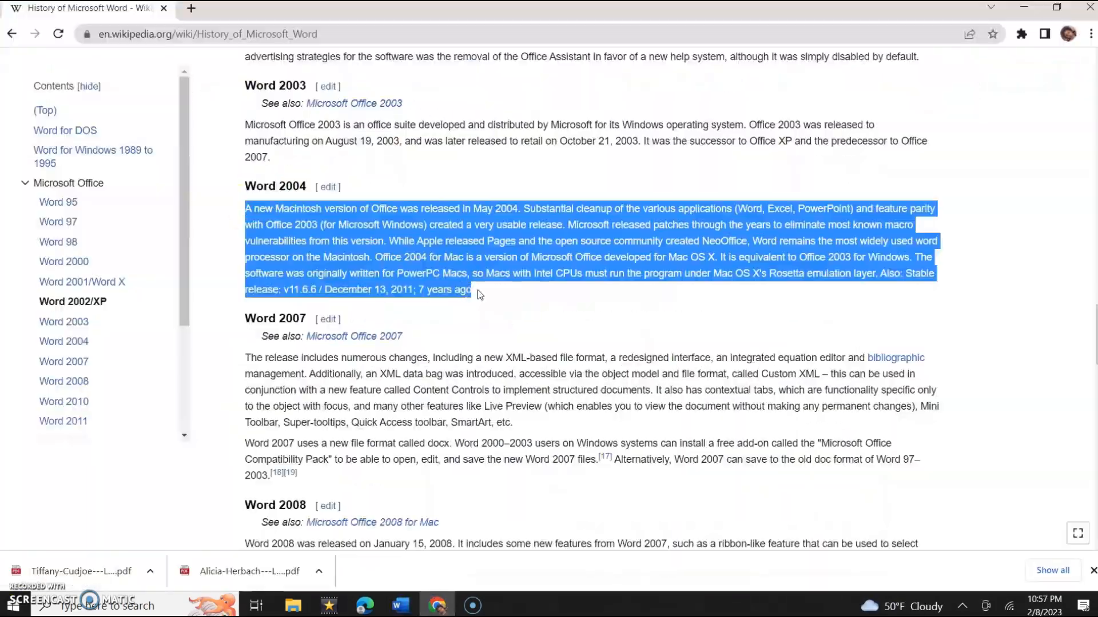
left_click_drag(250, 316, 311, 316)
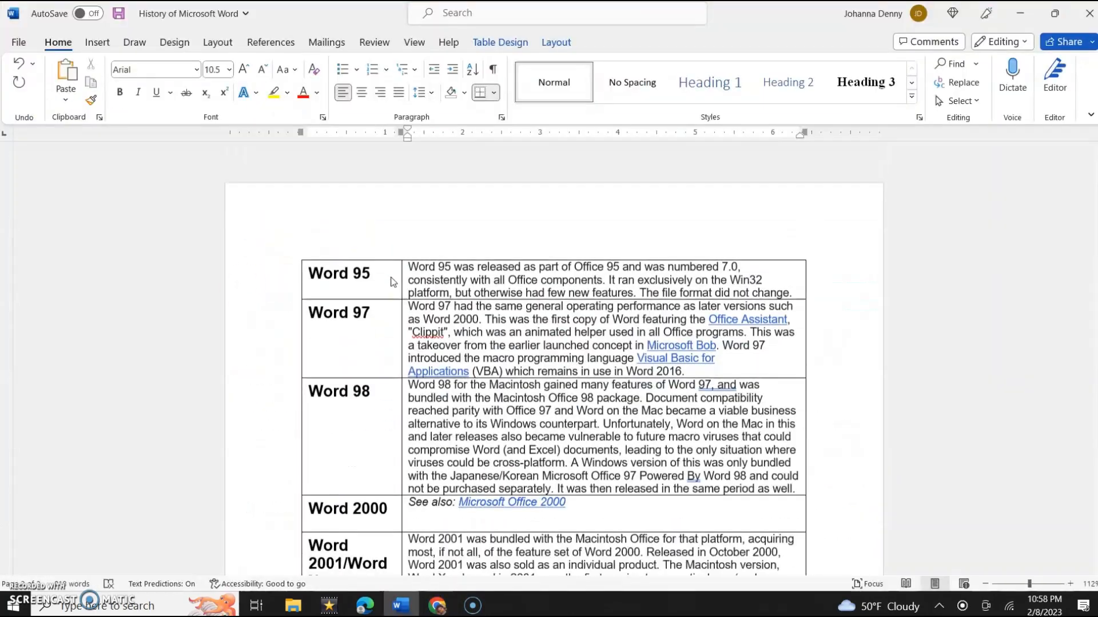
- Paste the Word 2008 description into the second cell of the table's last row
scroll(393, 283, "down", 15)
key("ctrl+v")
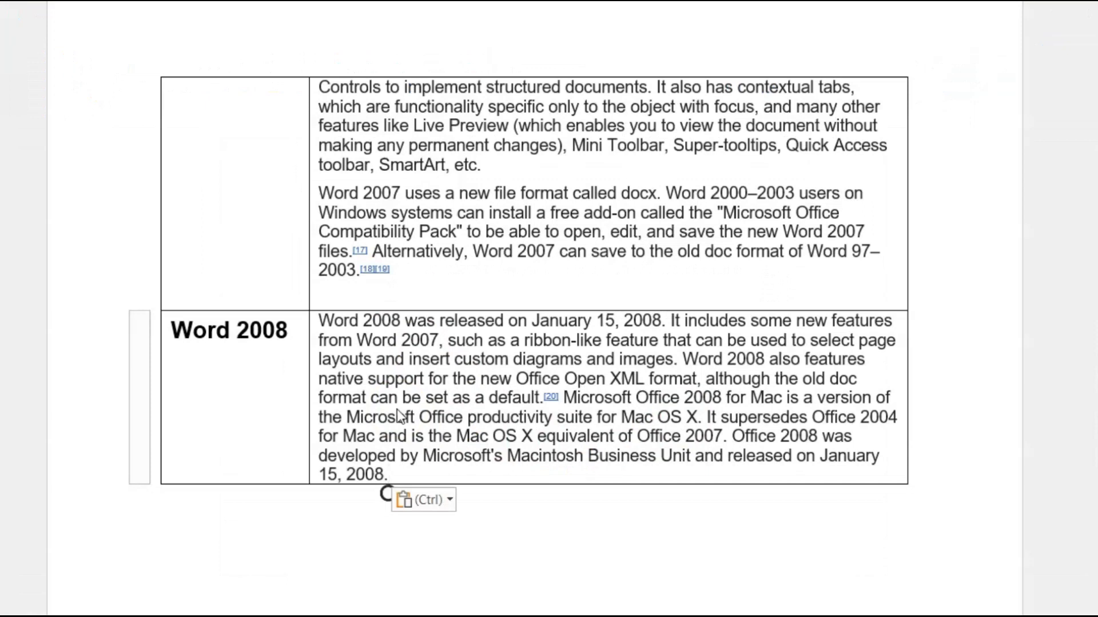
left_click(694, 495)
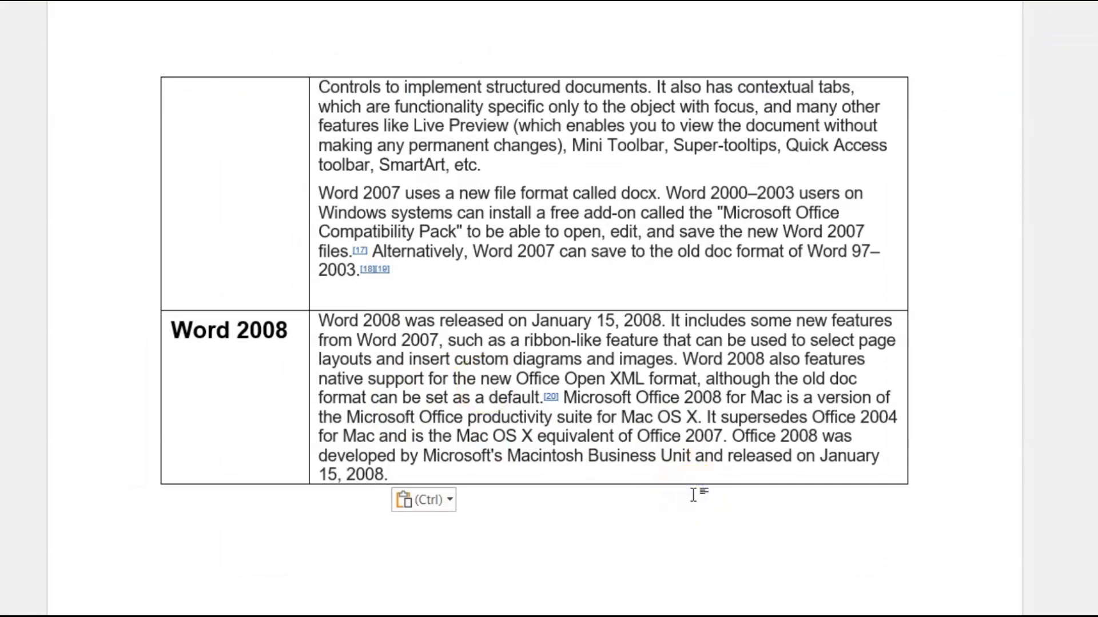
- Add three empty rows one after another beneath the Word 2008 row at the end of the table
left_click(659, 476)
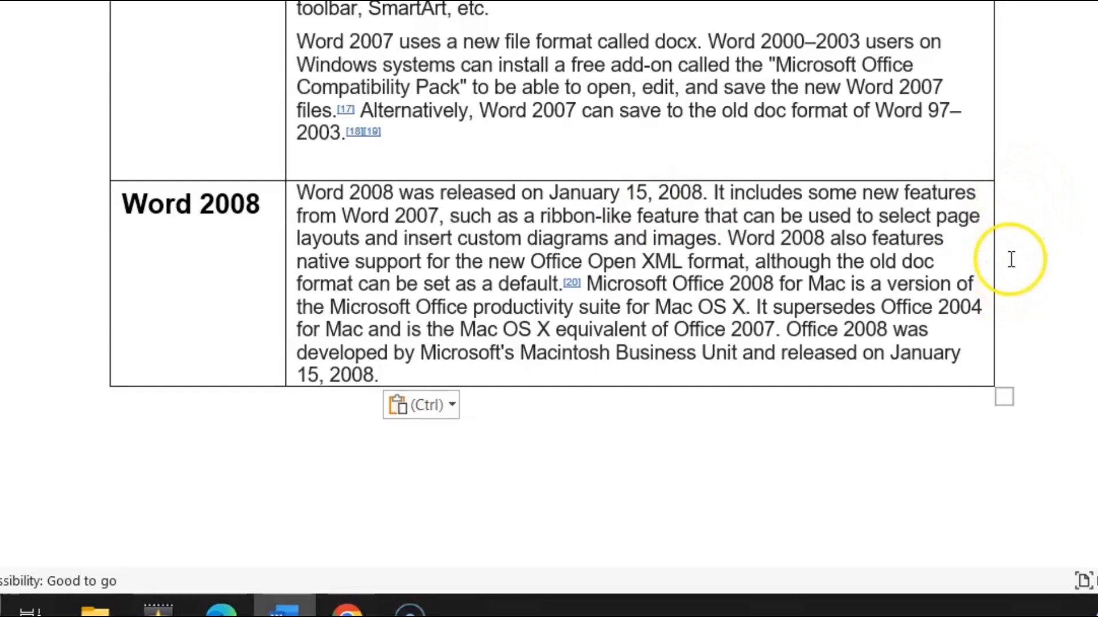
left_click(1006, 222)
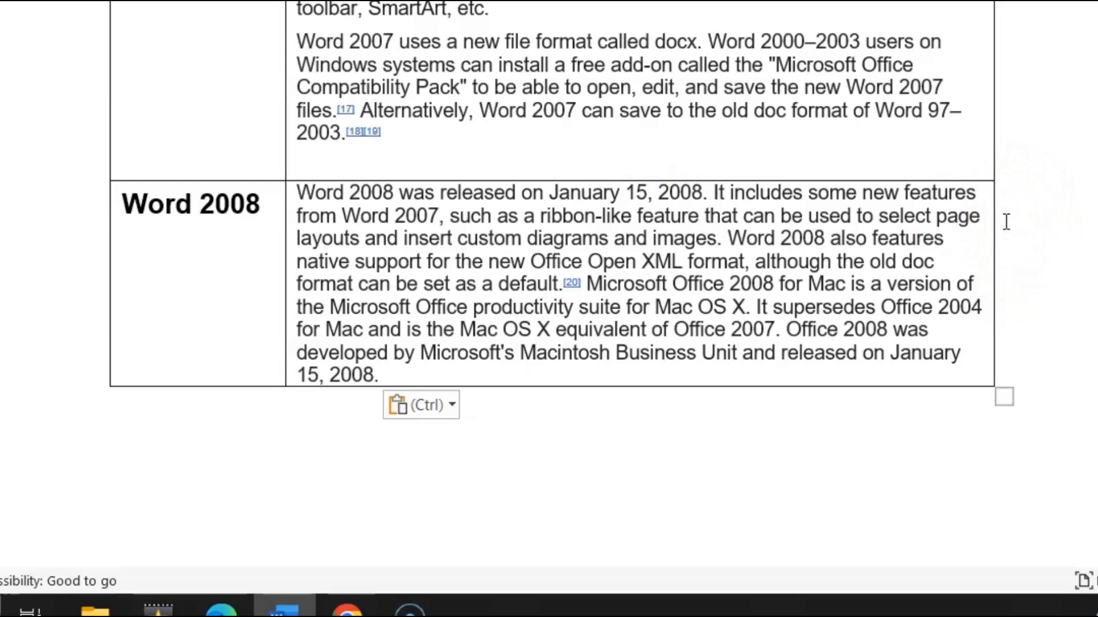
key("Return")
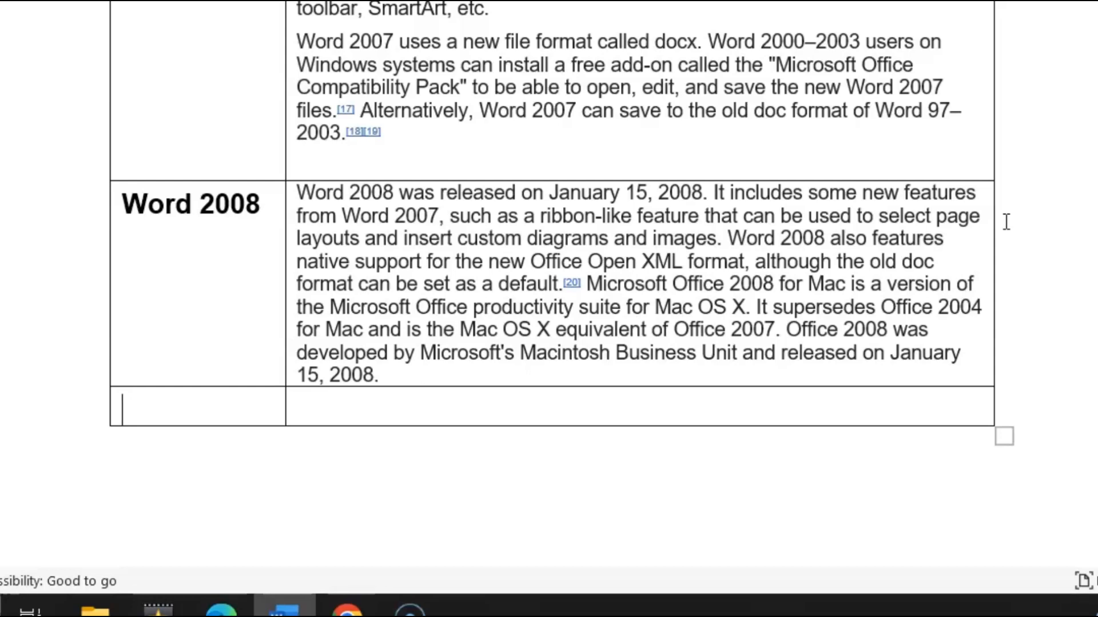
left_click(1013, 410)
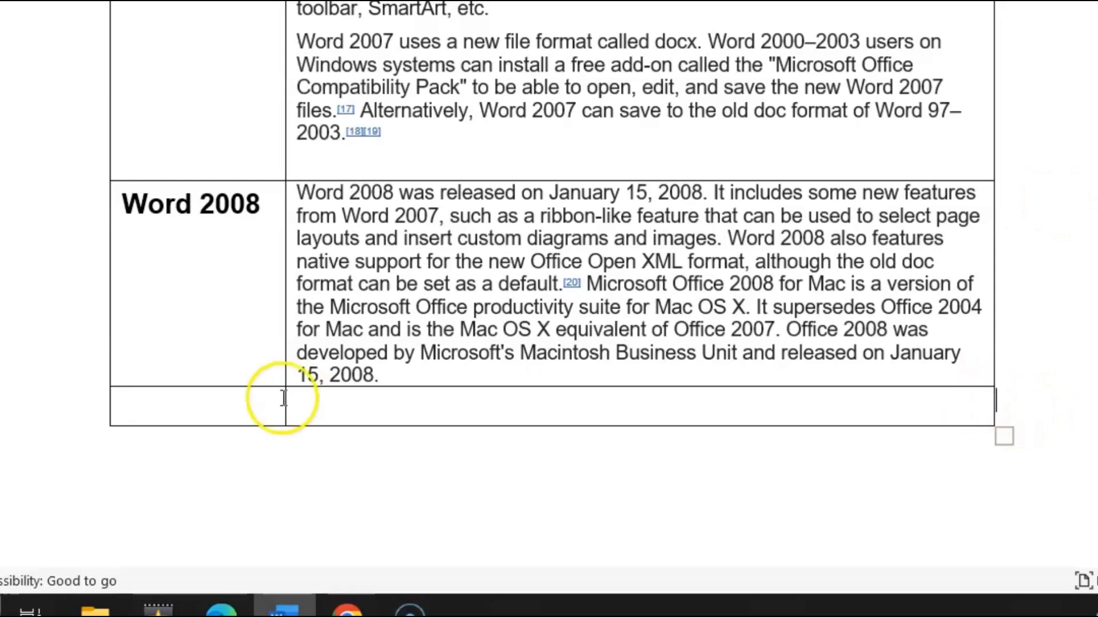
left_click(239, 401)
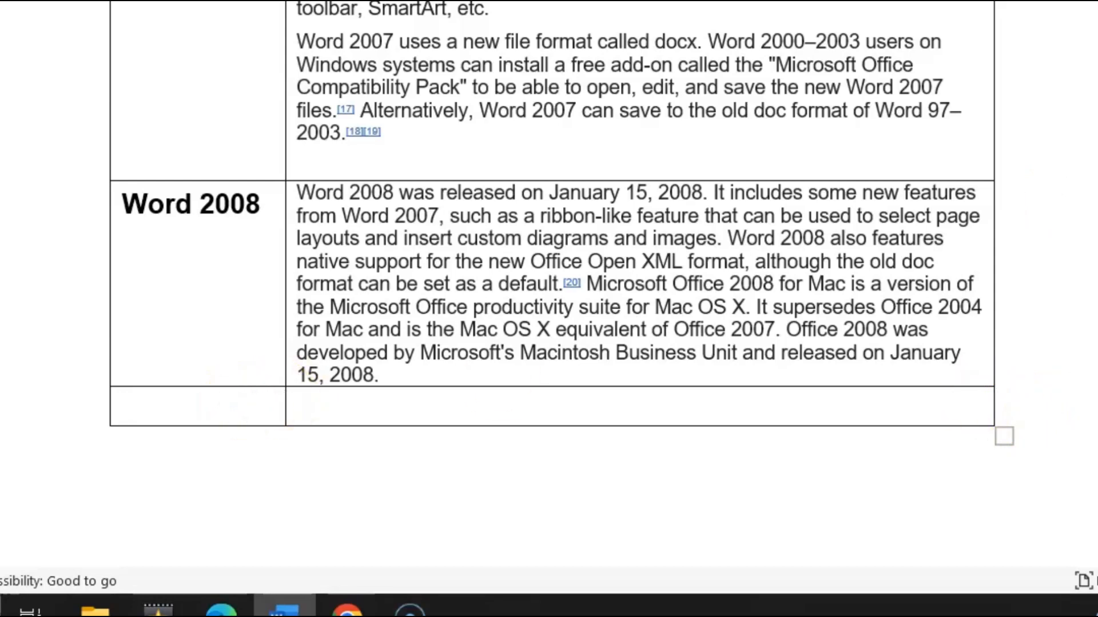
key("Tab")
key("Right")
key("Return")
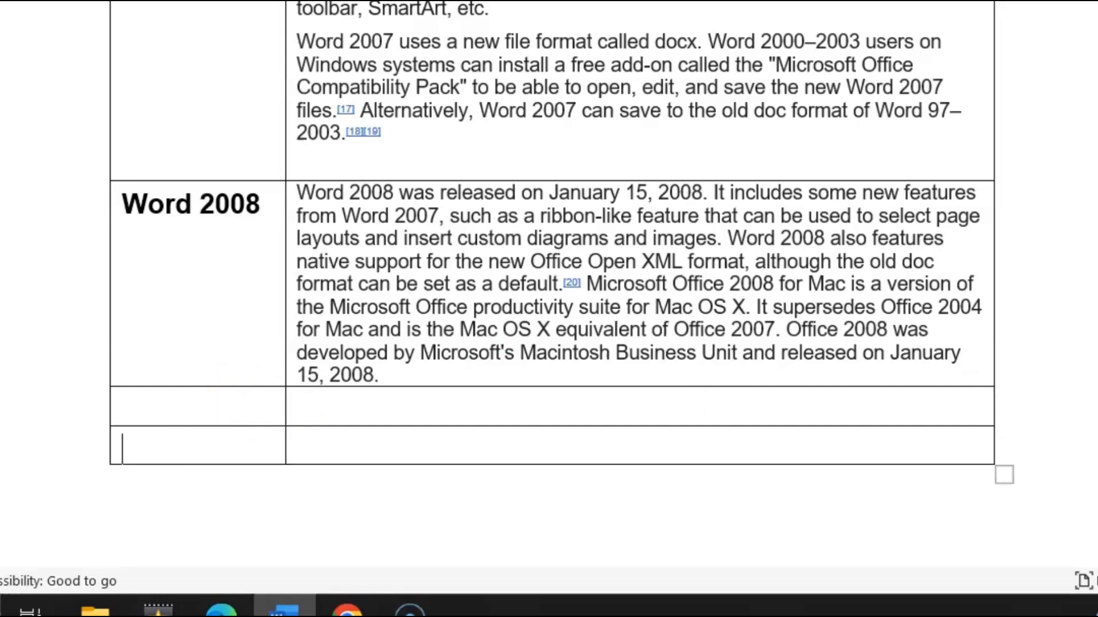
key("Right")
key("Right")
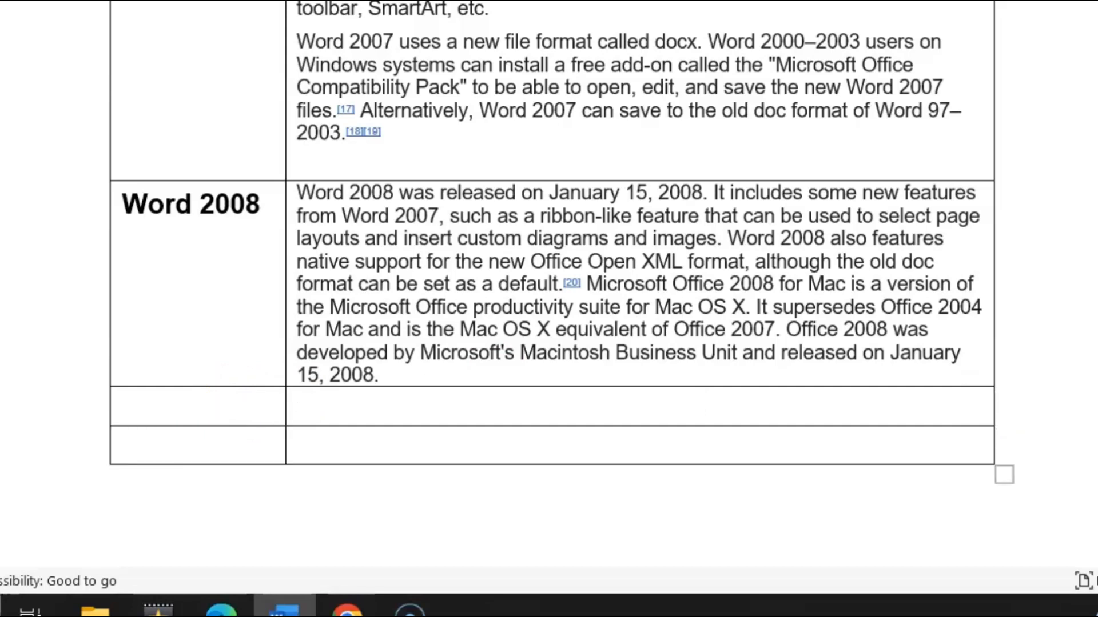
key("Return")
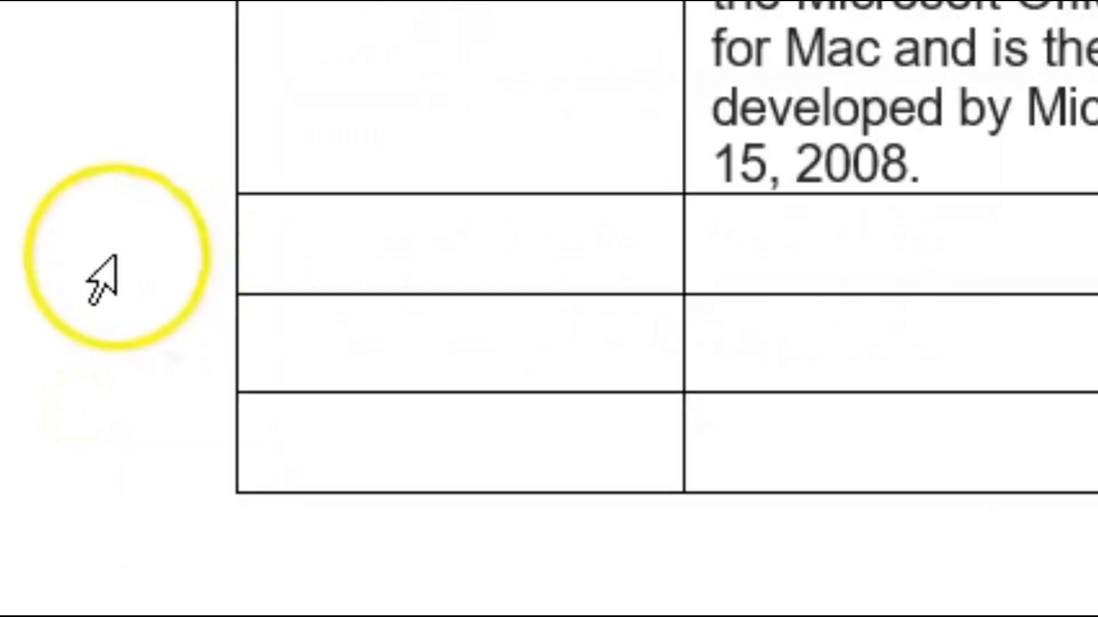
- Insert another row below the first empty row under Word 2008 and place the cursor in that empty row's first cell
left_click(164, 244)
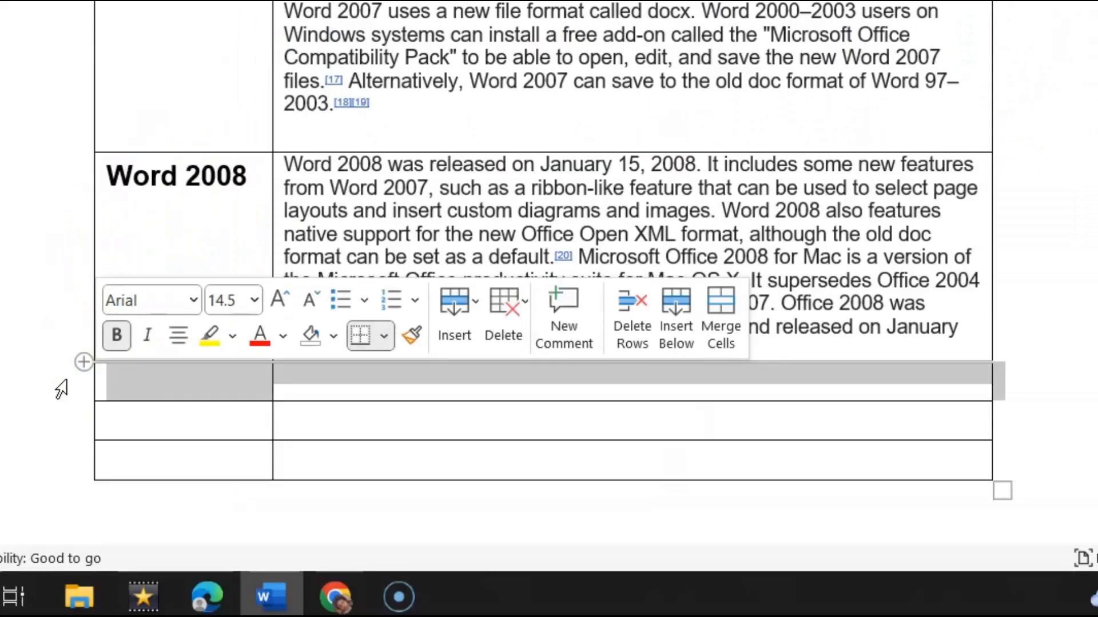
right_click(160, 380)
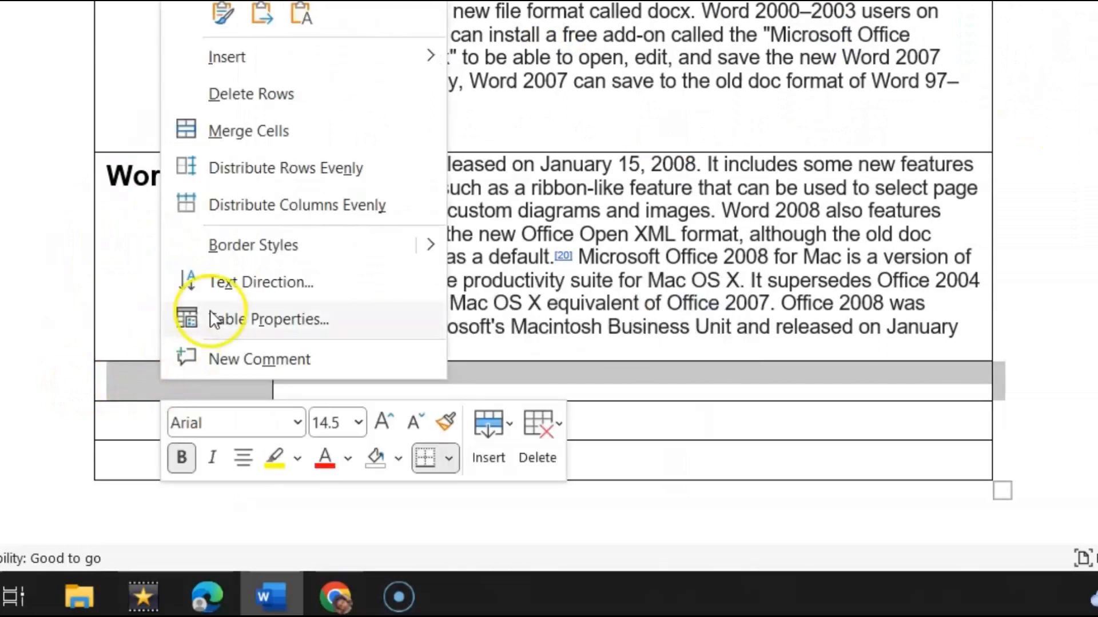
left_click(283, 61)
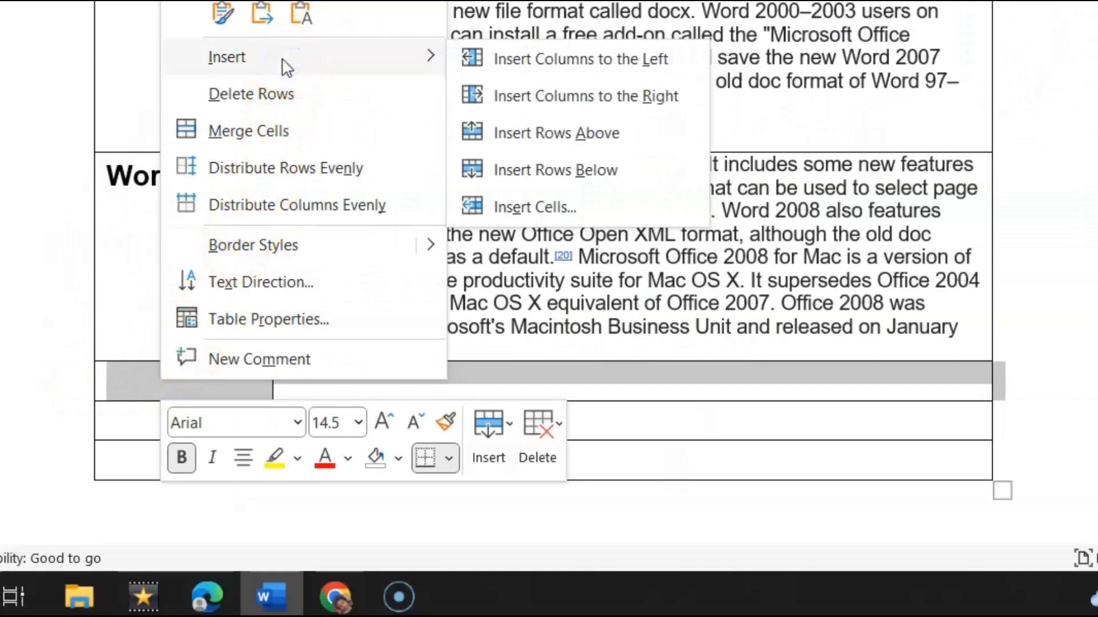
left_click(571, 144)
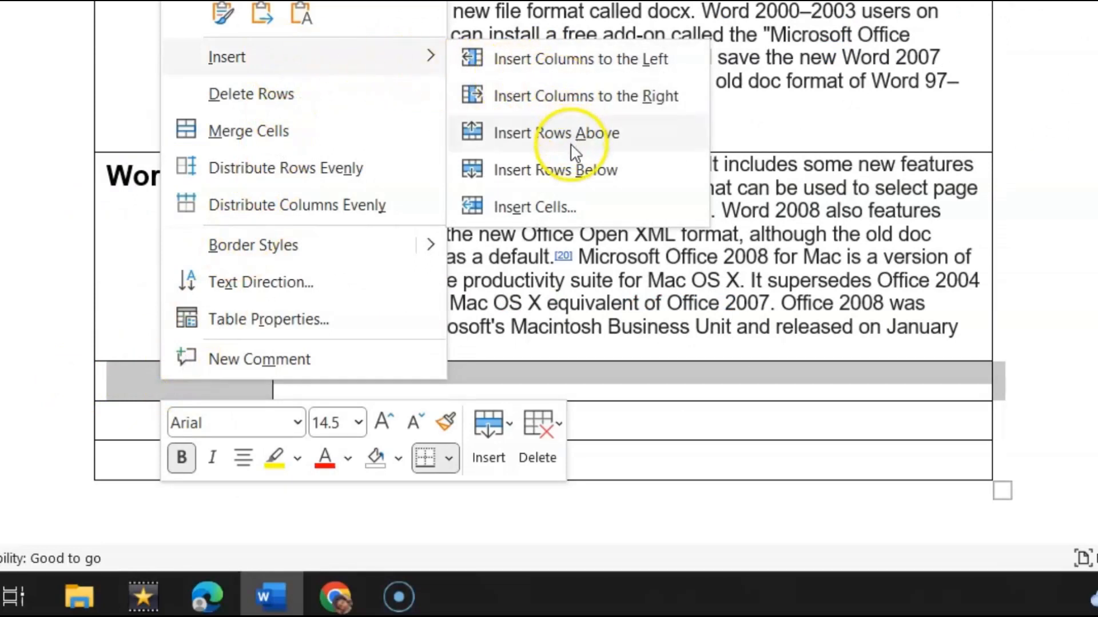
left_click(575, 181)
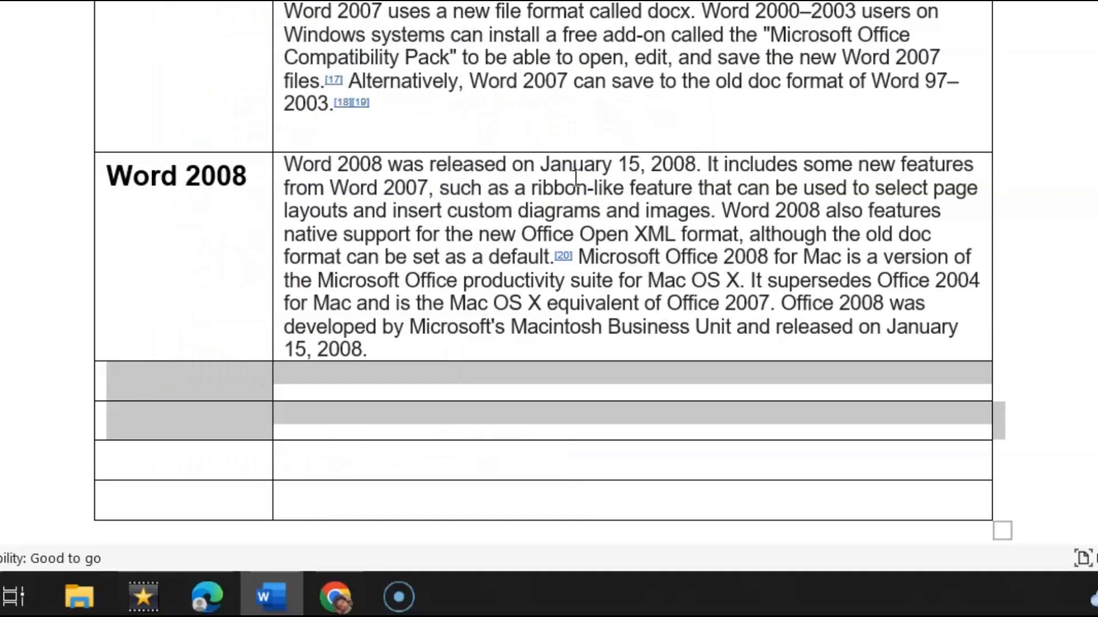
left_click(218, 377)
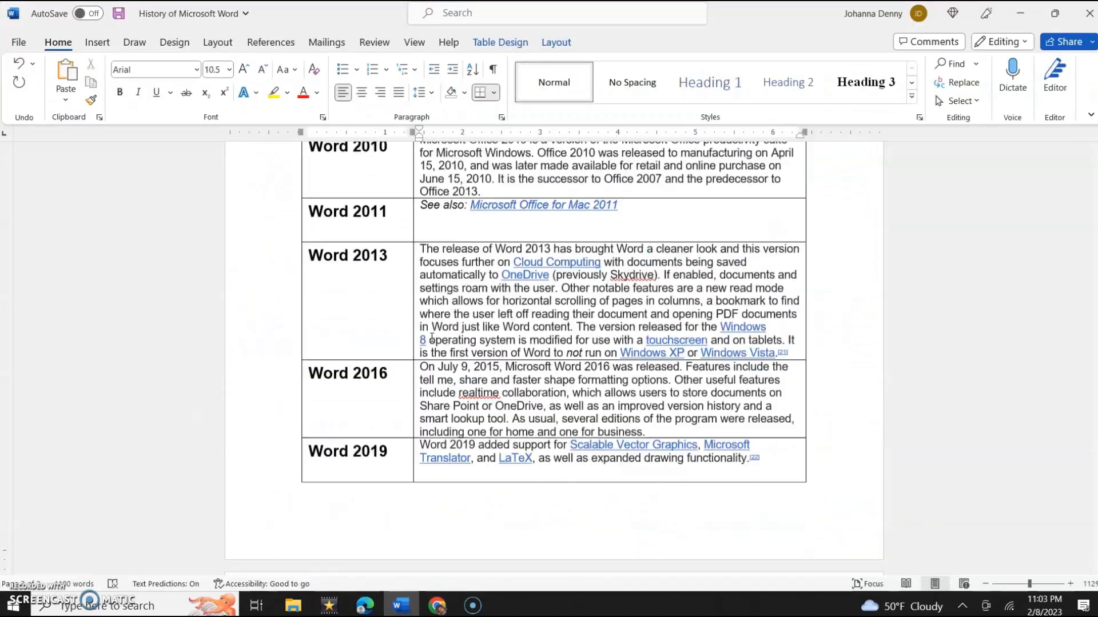
- Select the entire version table, starting at the Word 95 row, and clear all its text formatting
scroll(432, 338, "up", 10)
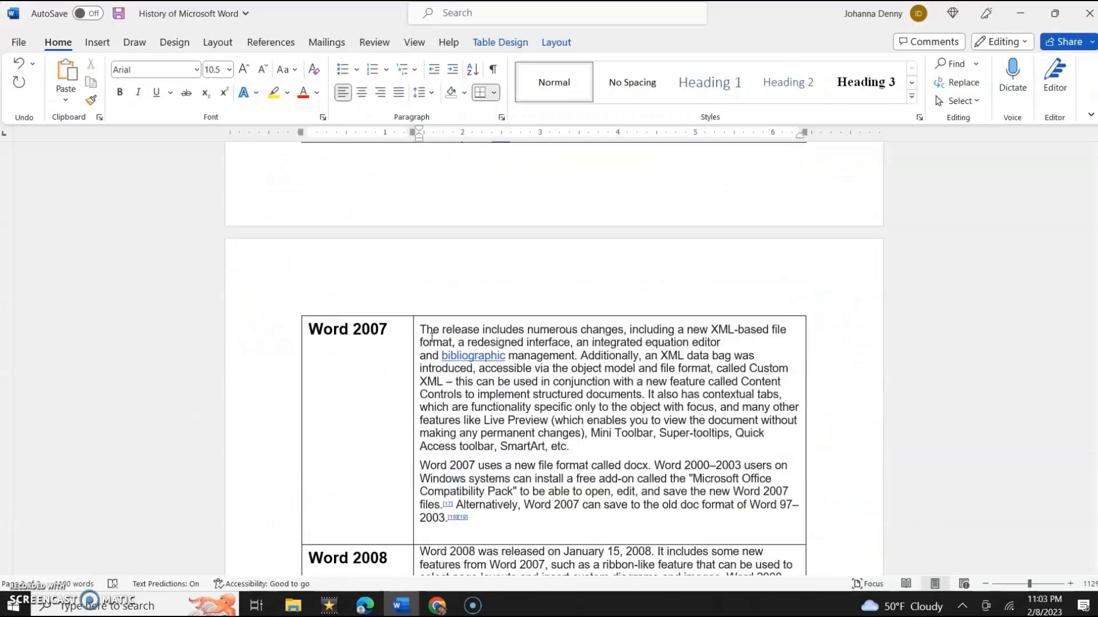
scroll(432, 338, "up", 12)
scroll(431, 337, "down", 6)
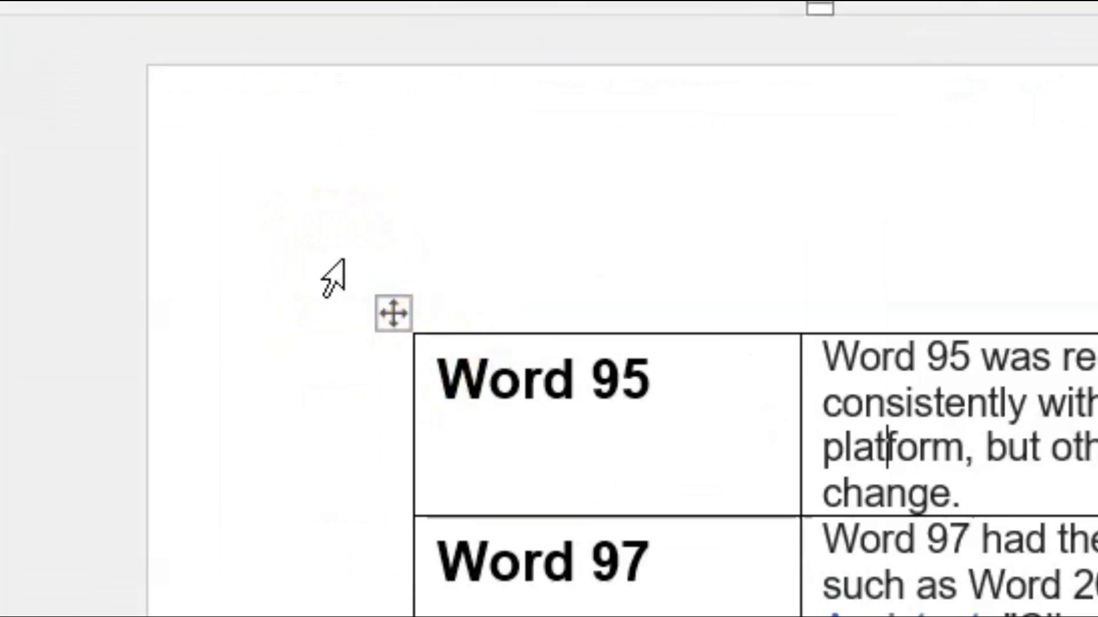
left_click(393, 312)
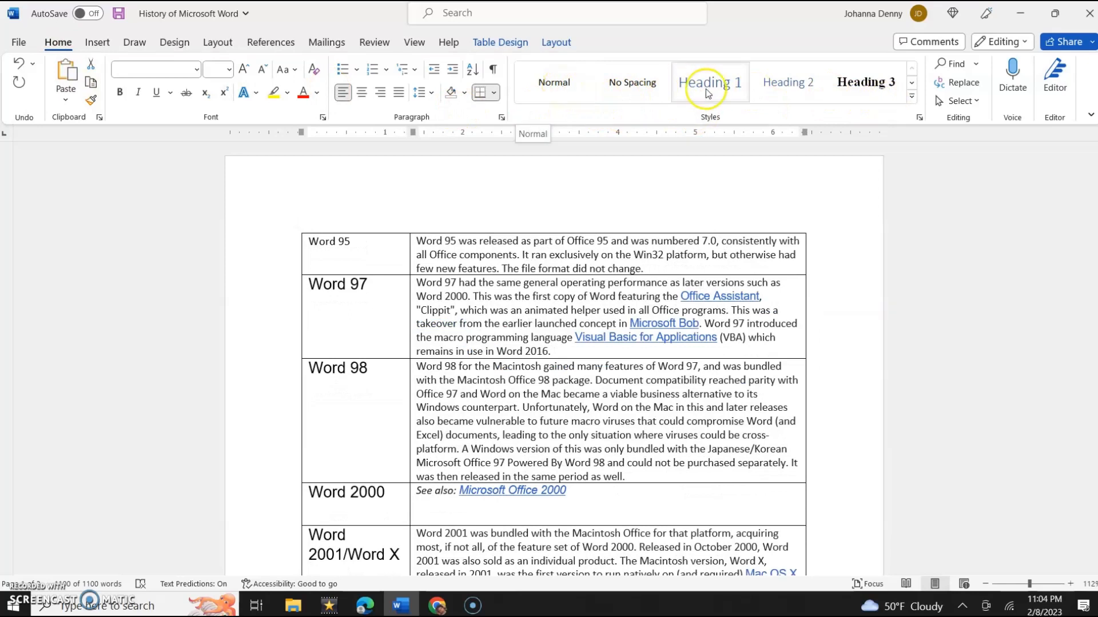
left_click(912, 101)
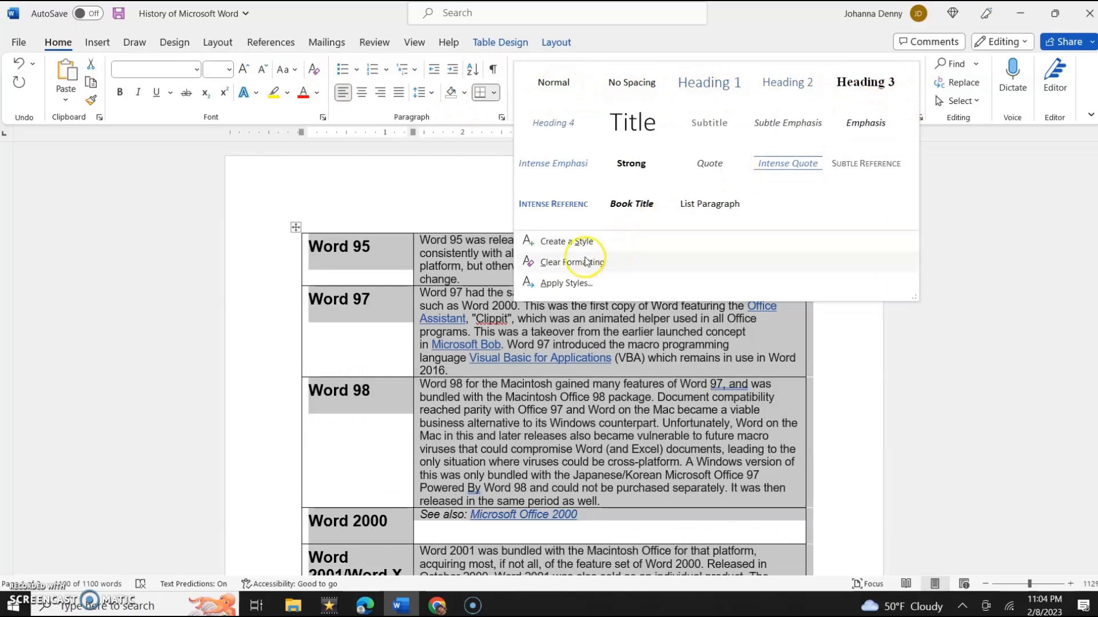
left_click(571, 263)
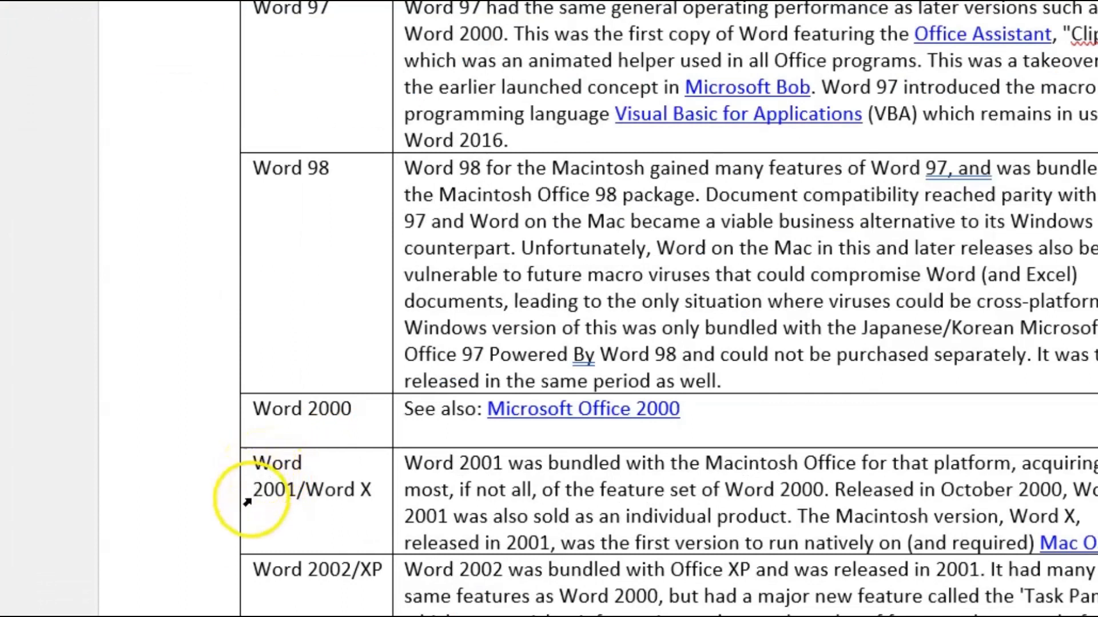
- Examine how the version names fit in the first column, from Word 2001/Word X to the Office 365 row
left_click(255, 490)
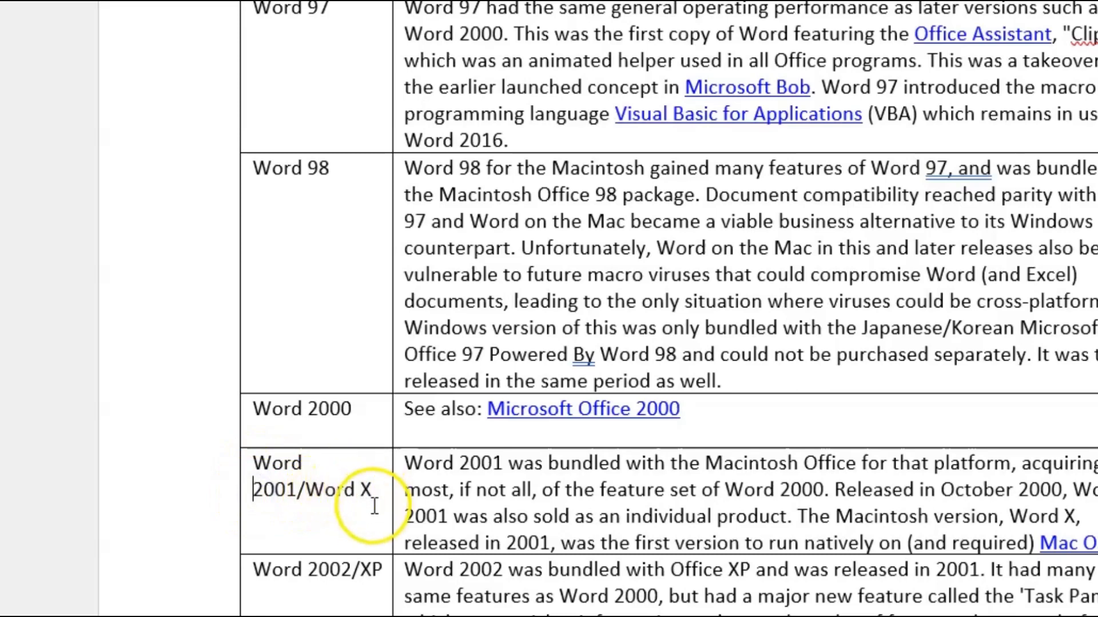
scroll(364, 524, "down", 15)
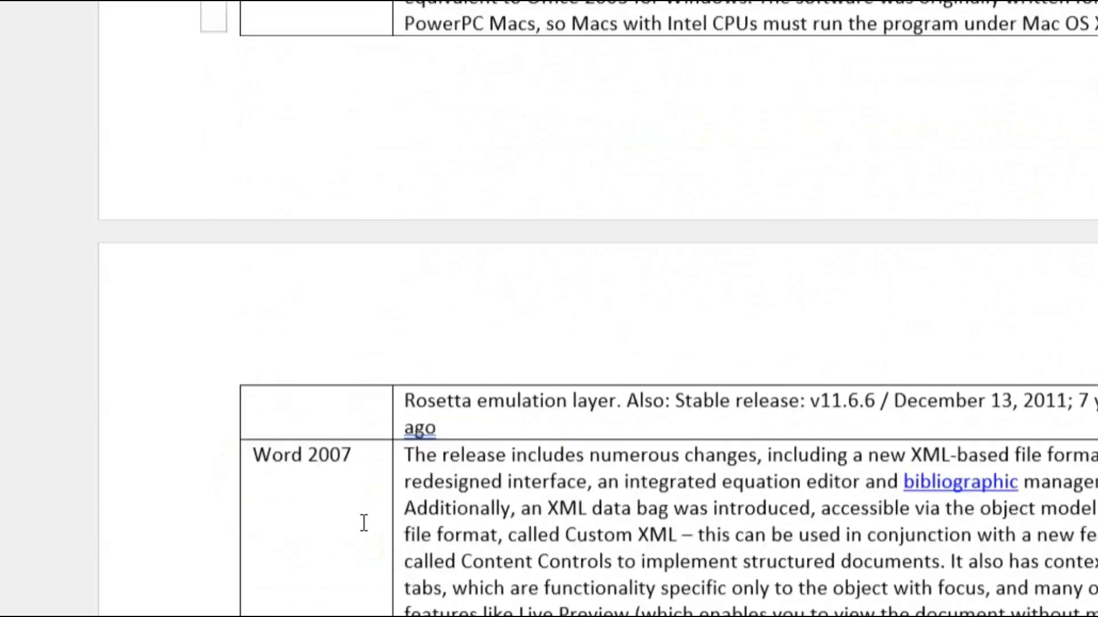
scroll(364, 524, "down", 15)
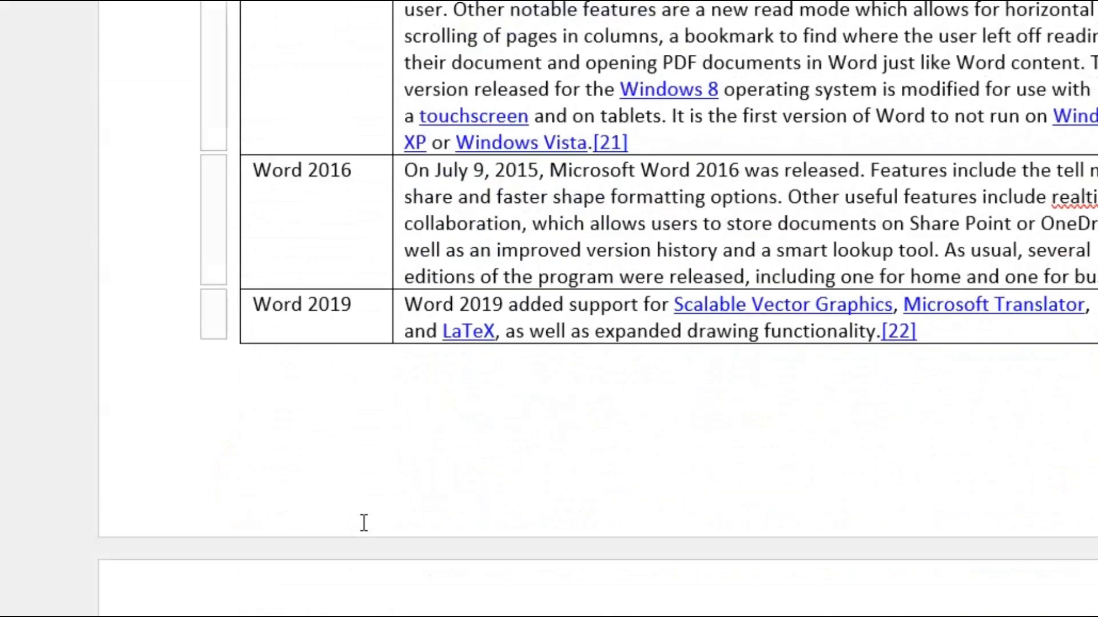
scroll(364, 524, "down", 1)
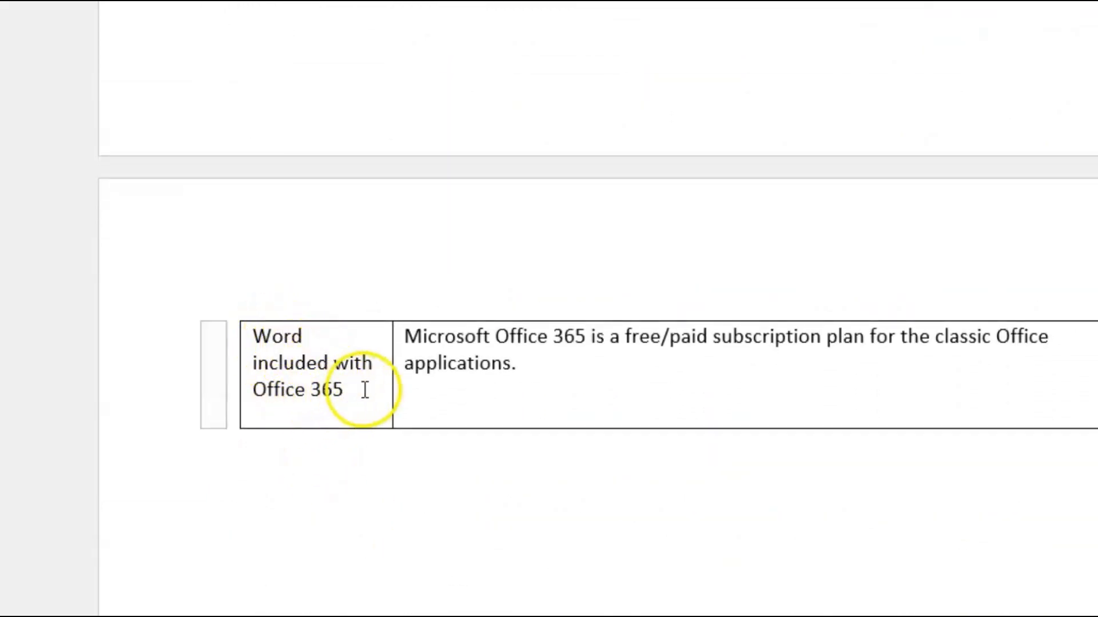
left_click_drag(261, 339, 351, 380)
left_click(308, 363)
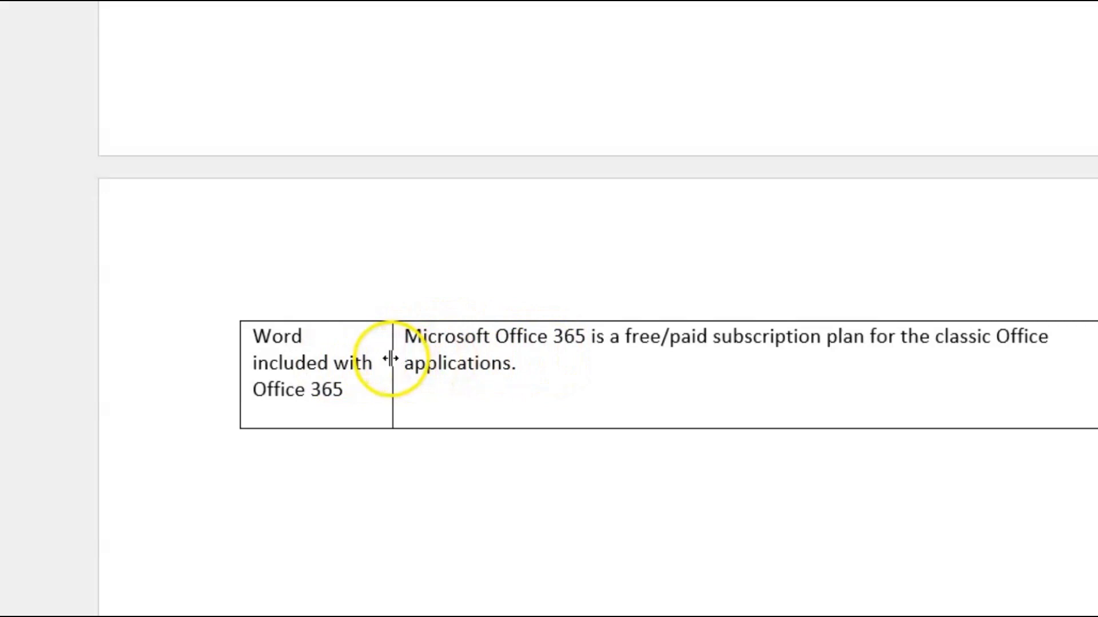
scroll(383, 360, "up", 20)
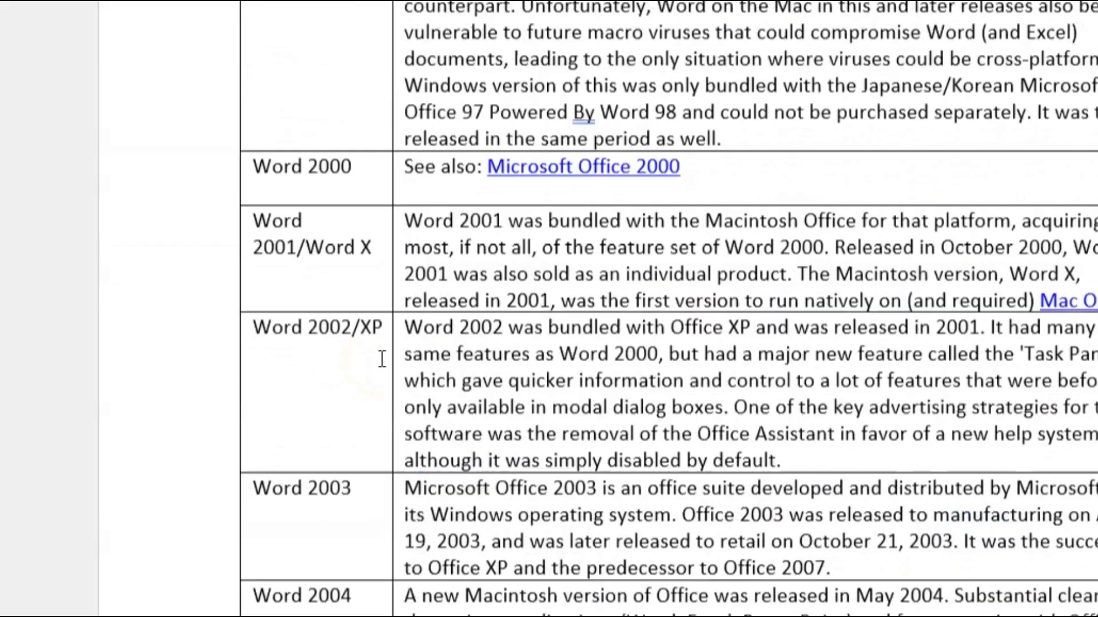
scroll(390, 283, "down", 20)
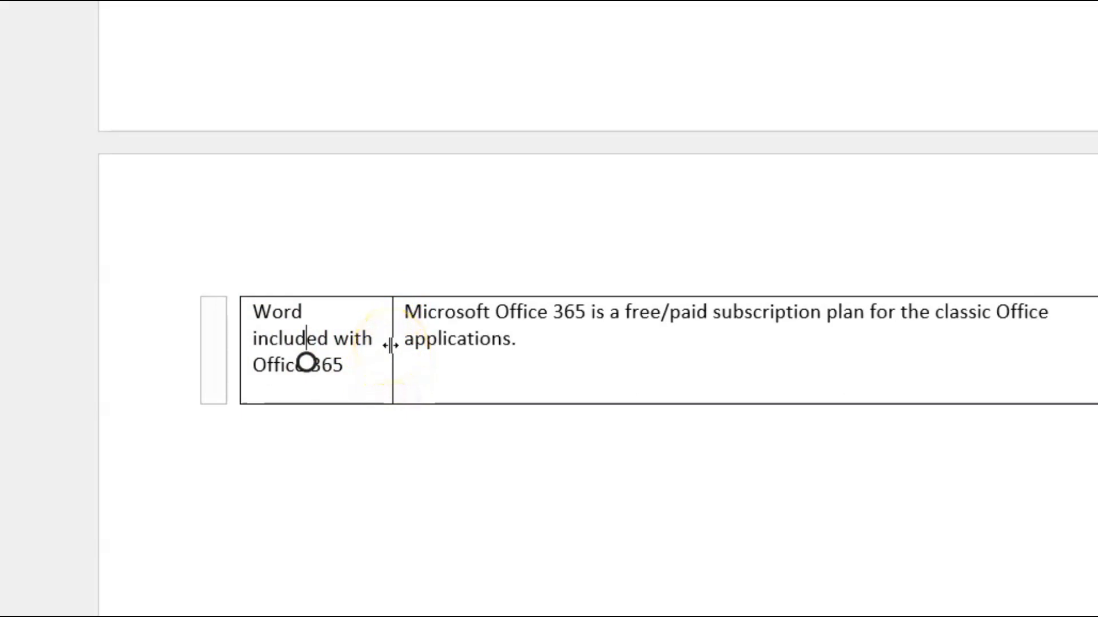
- Widen the table's first column until the name "Word included with Office 365" fits on a single line
left_click_drag(392, 346, 427, 344)
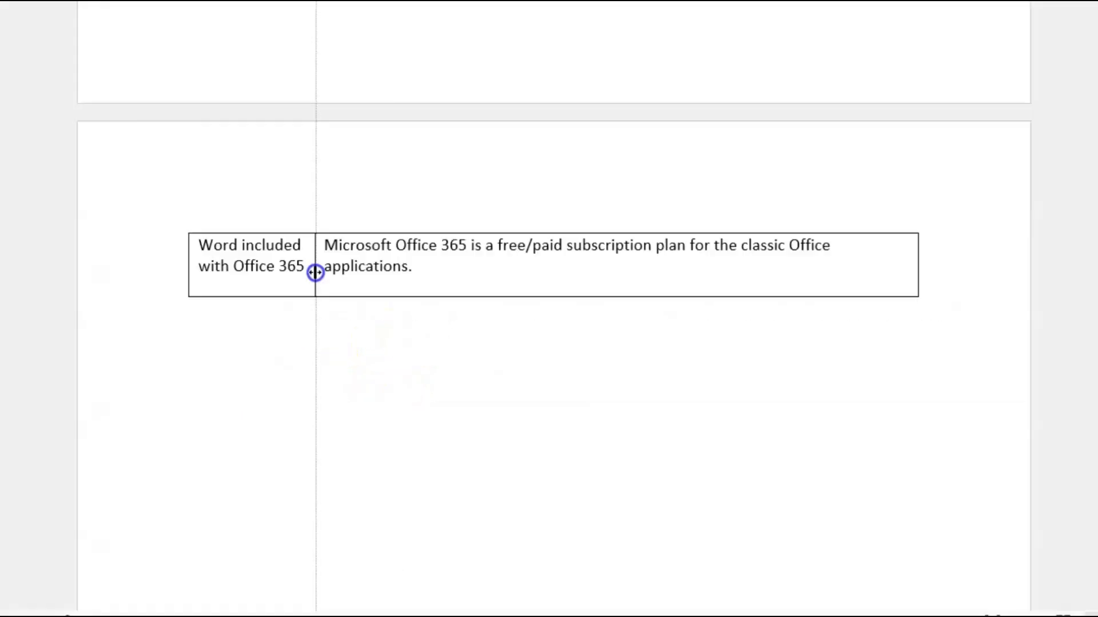
left_click_drag(335, 270, 425, 274)
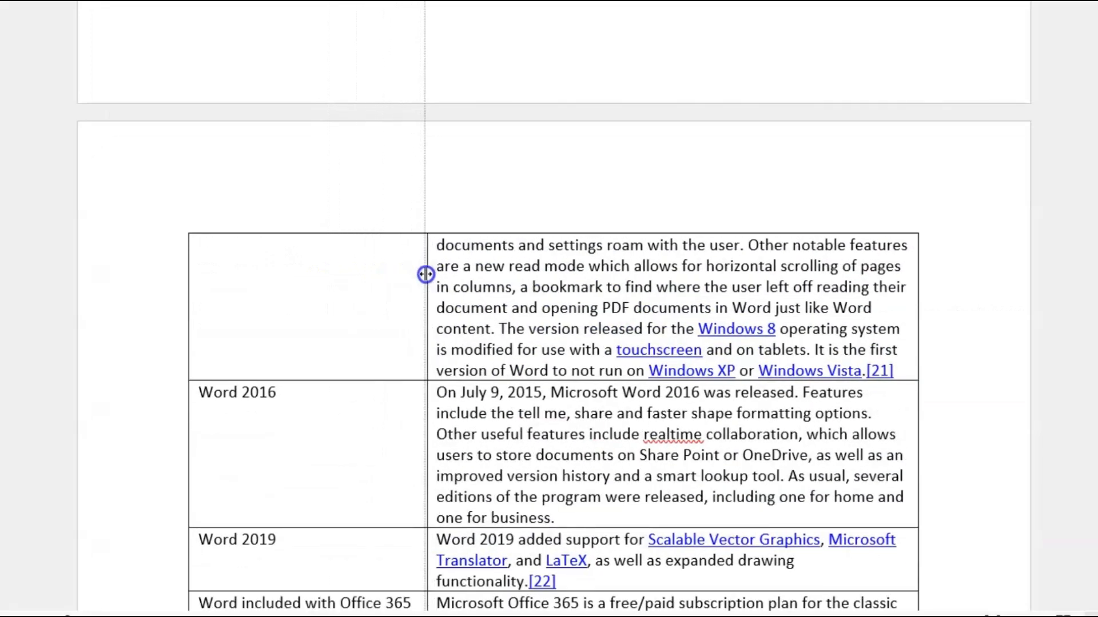
left_click_drag(425, 275, 426, 274)
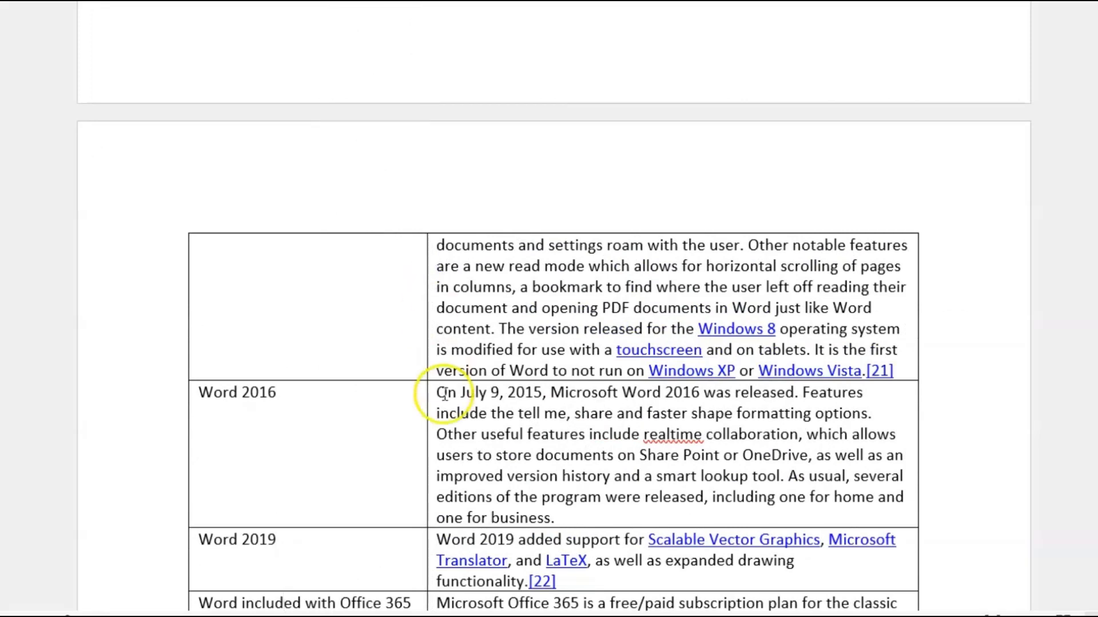
scroll(435, 394, "down", 3)
left_click(293, 402)
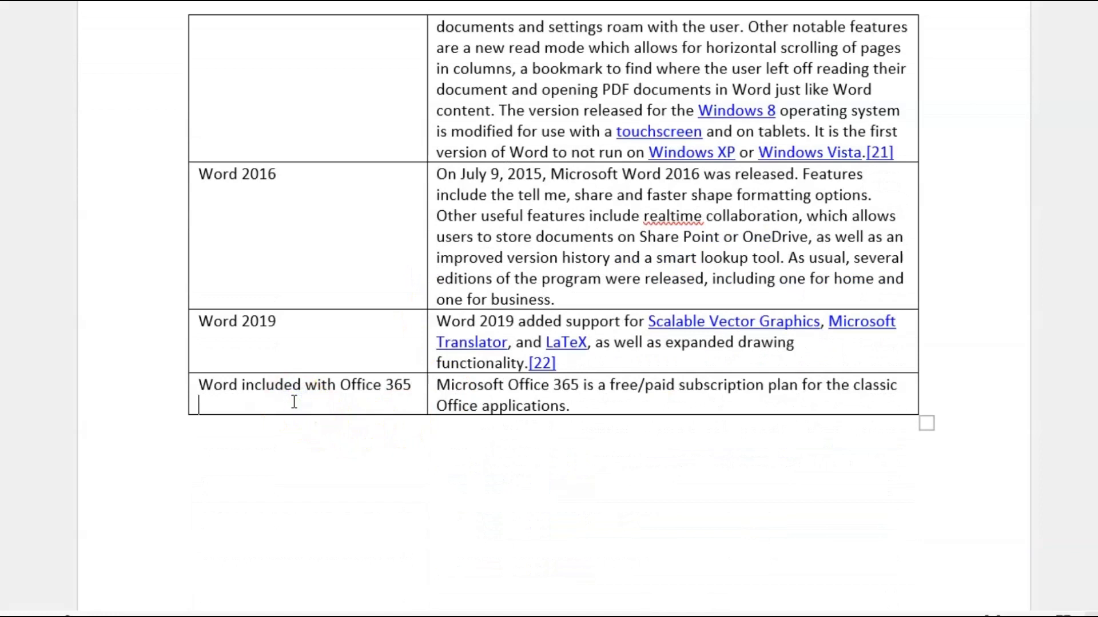
key("Return")
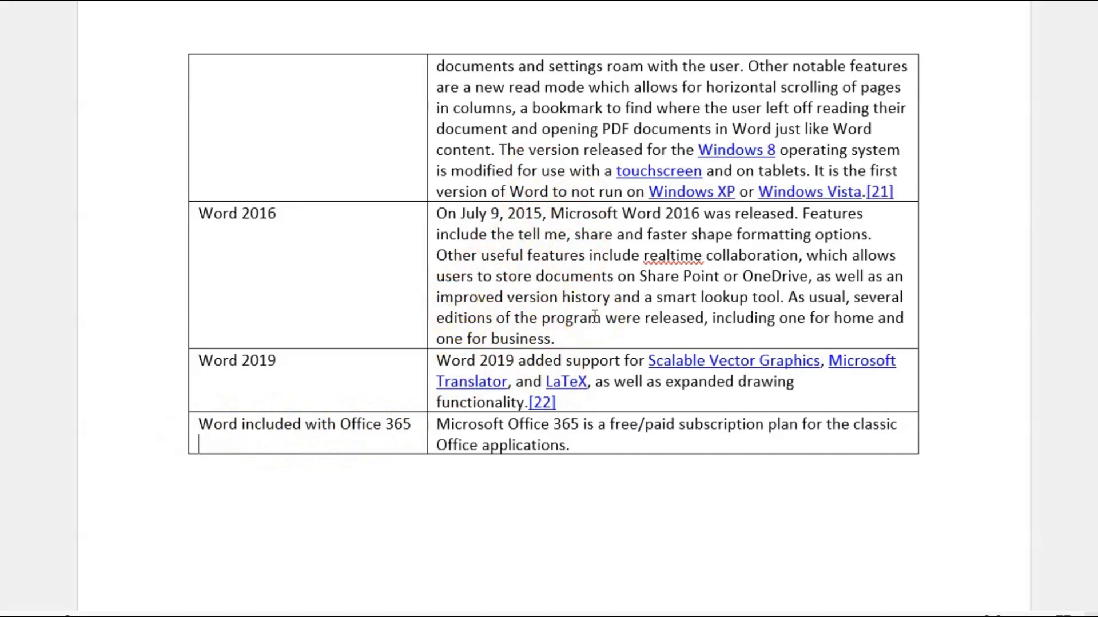
- Review the layout of the version names and descriptions throughout the table, back up to the Word 95 row
scroll(594, 316, "up", 15)
scroll(594, 317, "up", 15)
scroll(595, 316, "up", 4)
scroll(543, 311, "down", 5)
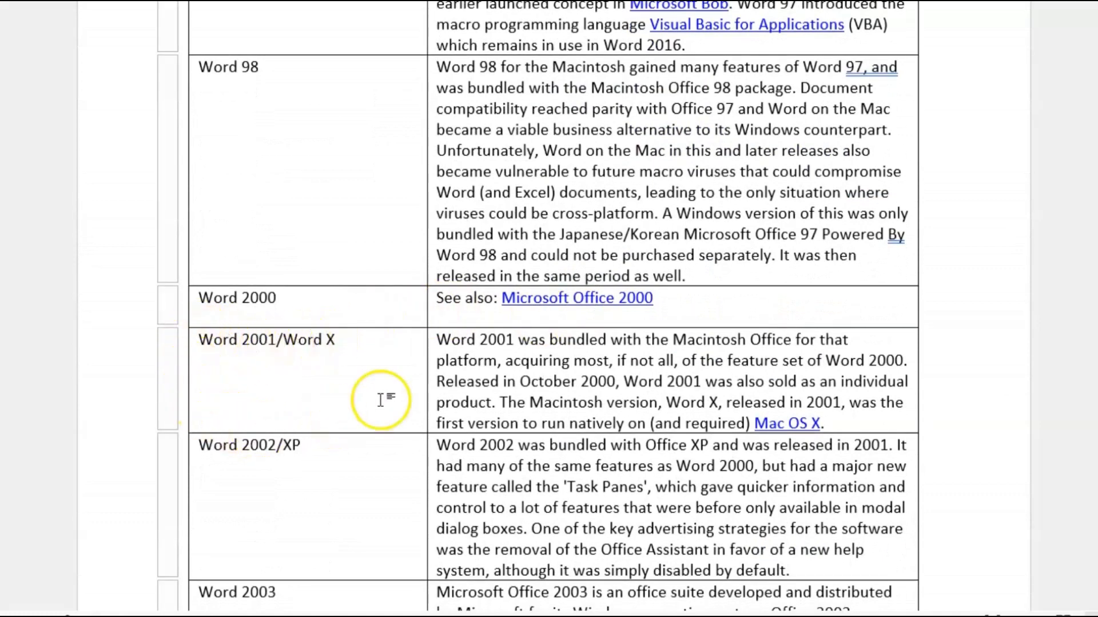
scroll(343, 329, "up", 4)
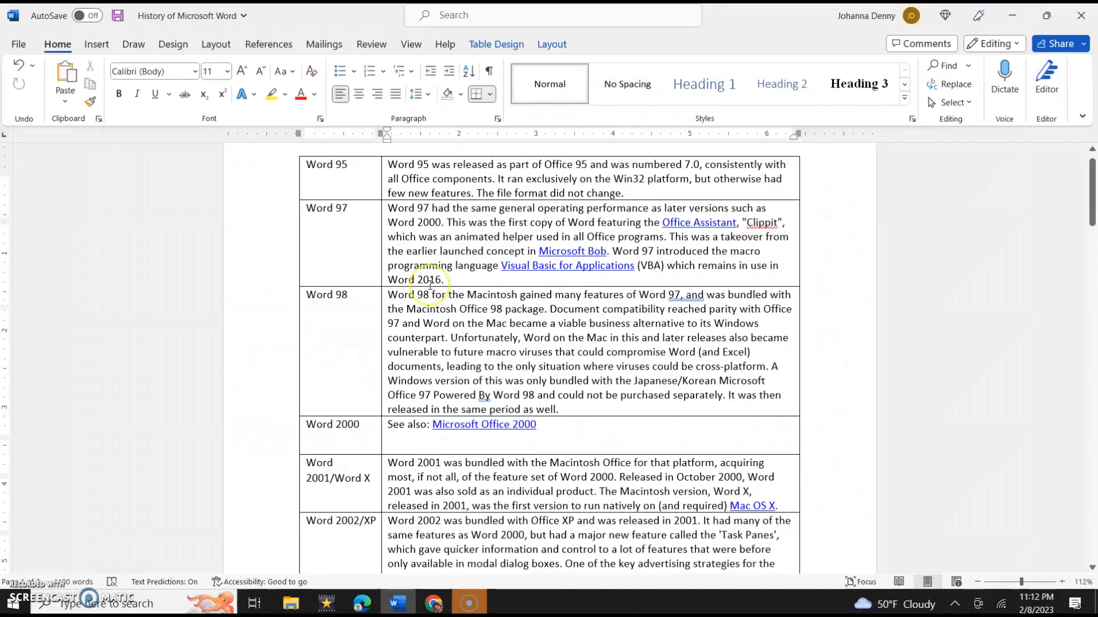
scroll(418, 310, "down", 10)
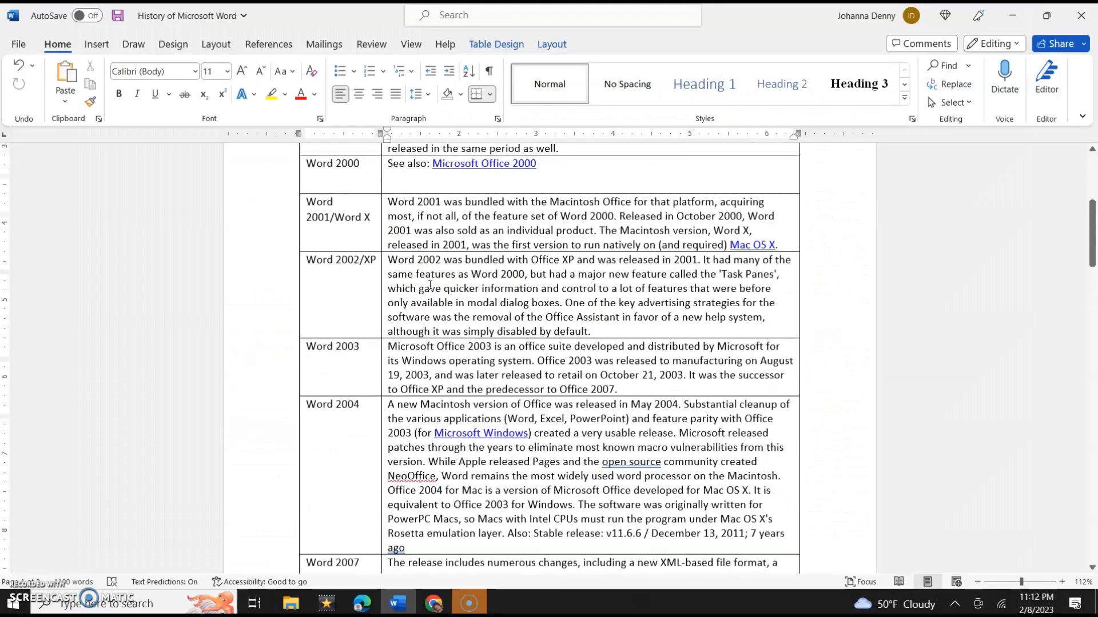
scroll(430, 284, "up", 10)
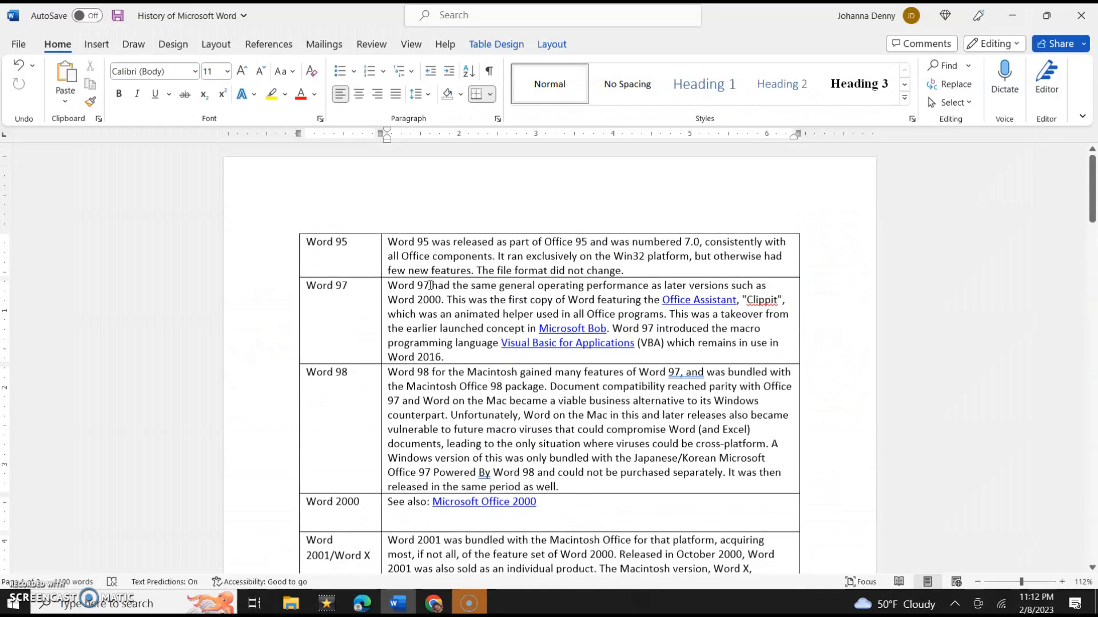
left_click(437, 300)
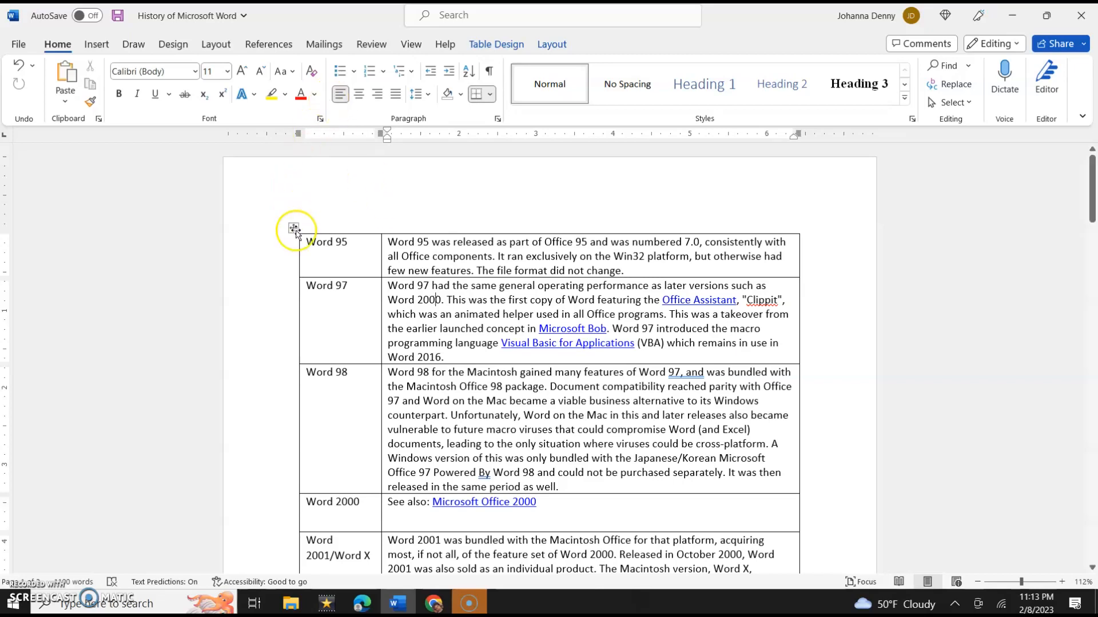
left_click(323, 223)
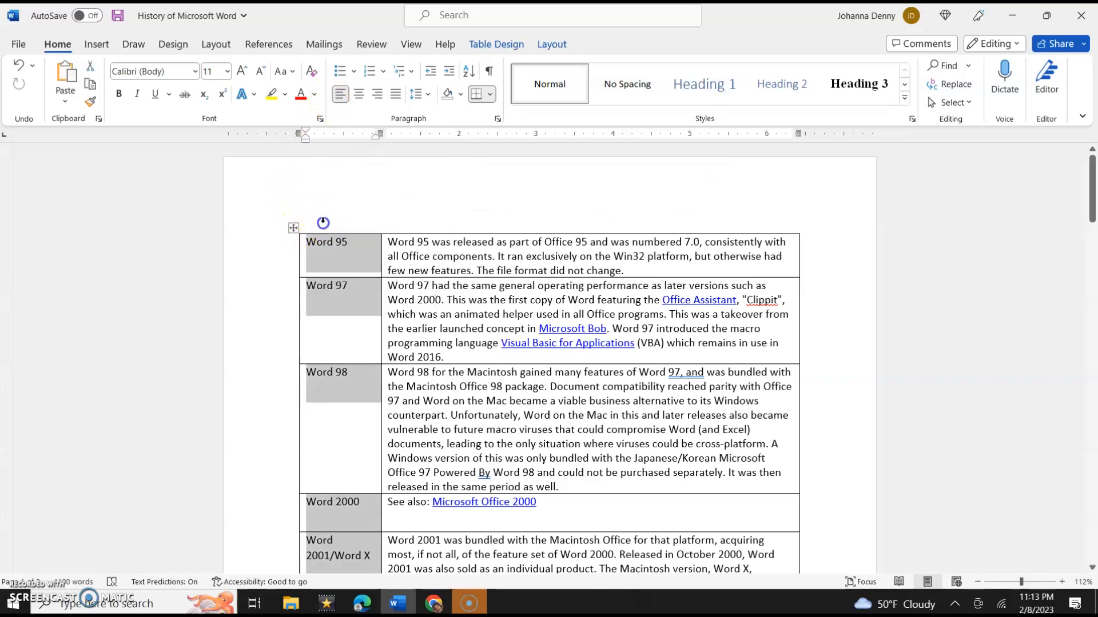
left_click(402, 262)
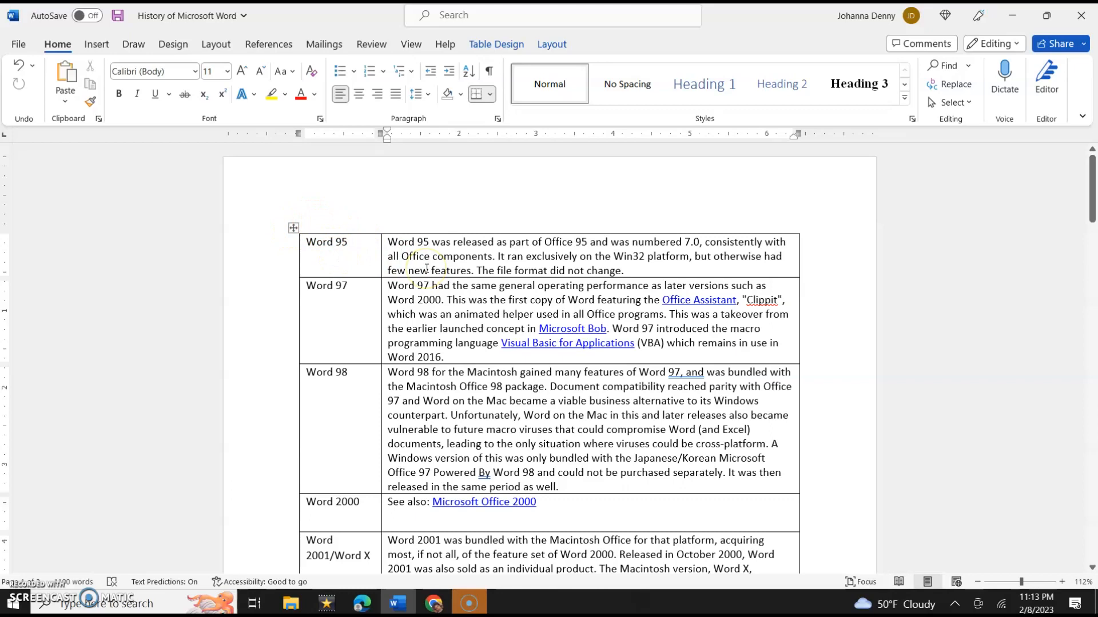
- Insert a page break before the Word 95 row to leave a blank page ahead of the version table
left_click(305, 242)
left_click(315, 243)
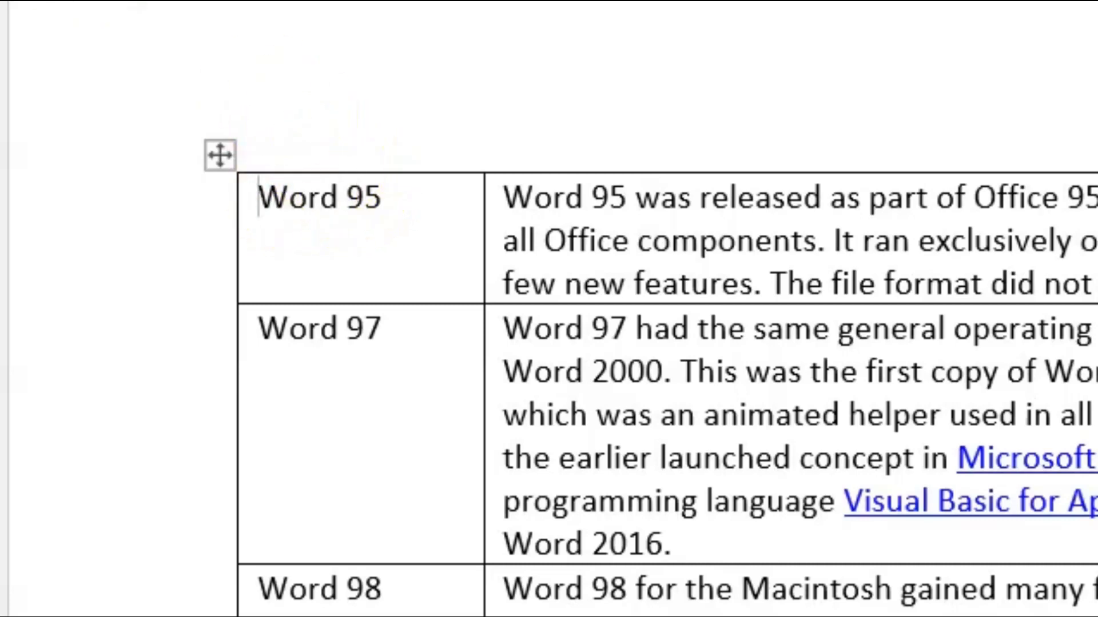
left_click(95, 50)
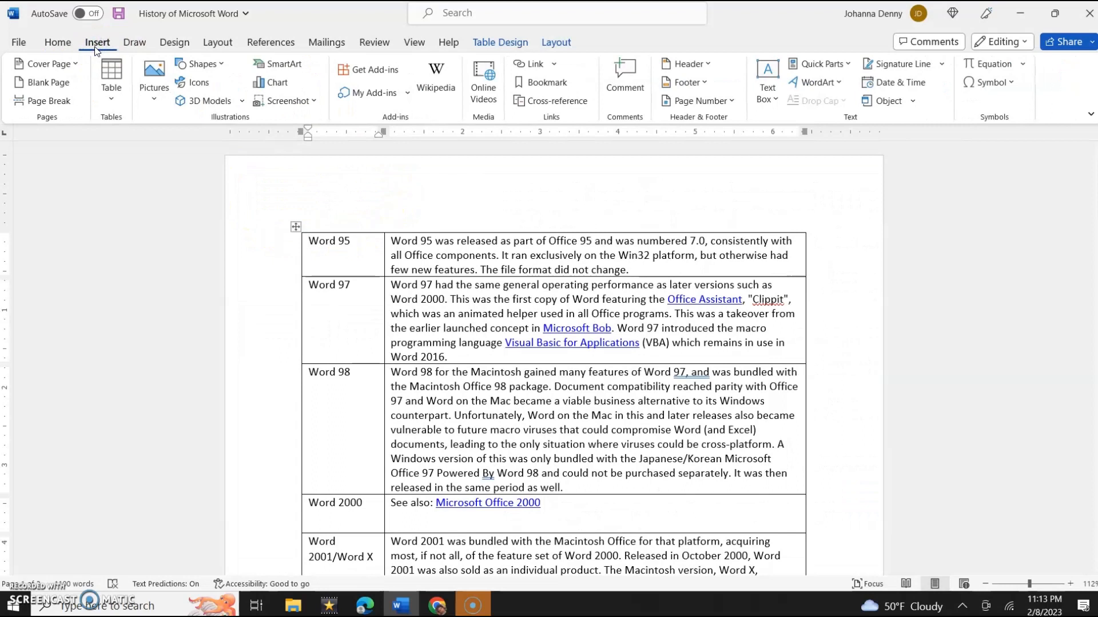
left_click(45, 102)
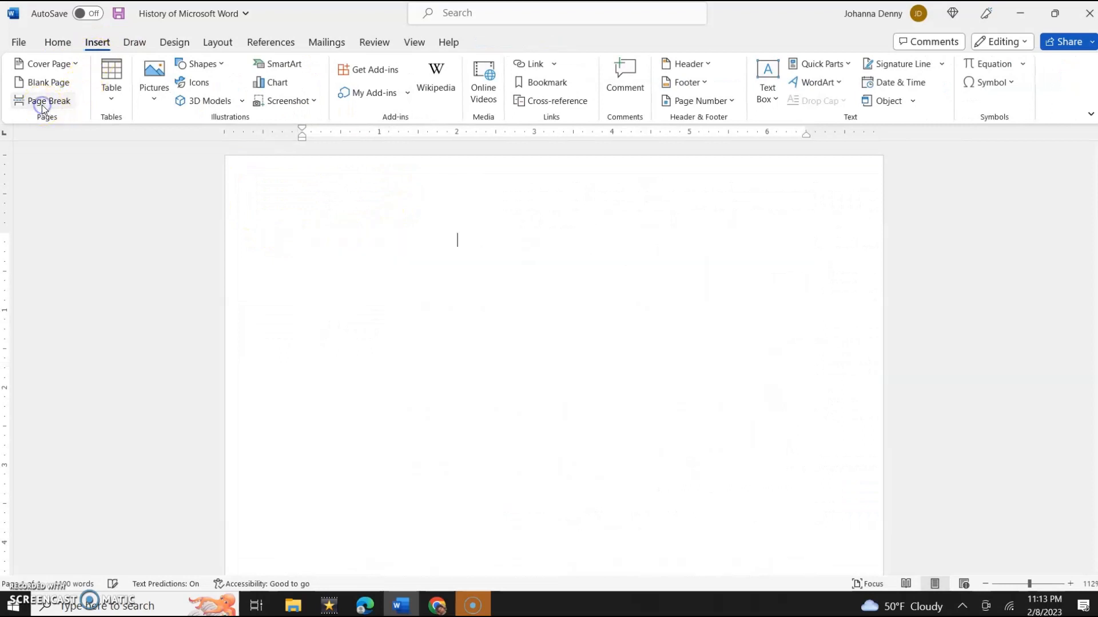
scroll(350, 362, "down", 6)
left_click(351, 361)
scroll(350, 362, "up", 9)
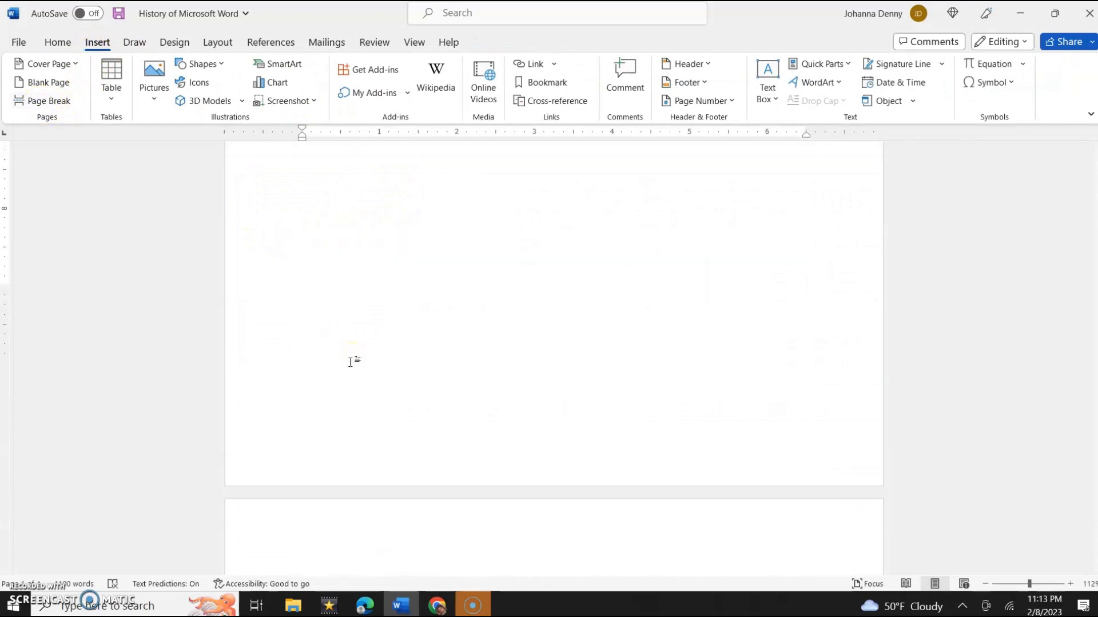
left_click(344, 232)
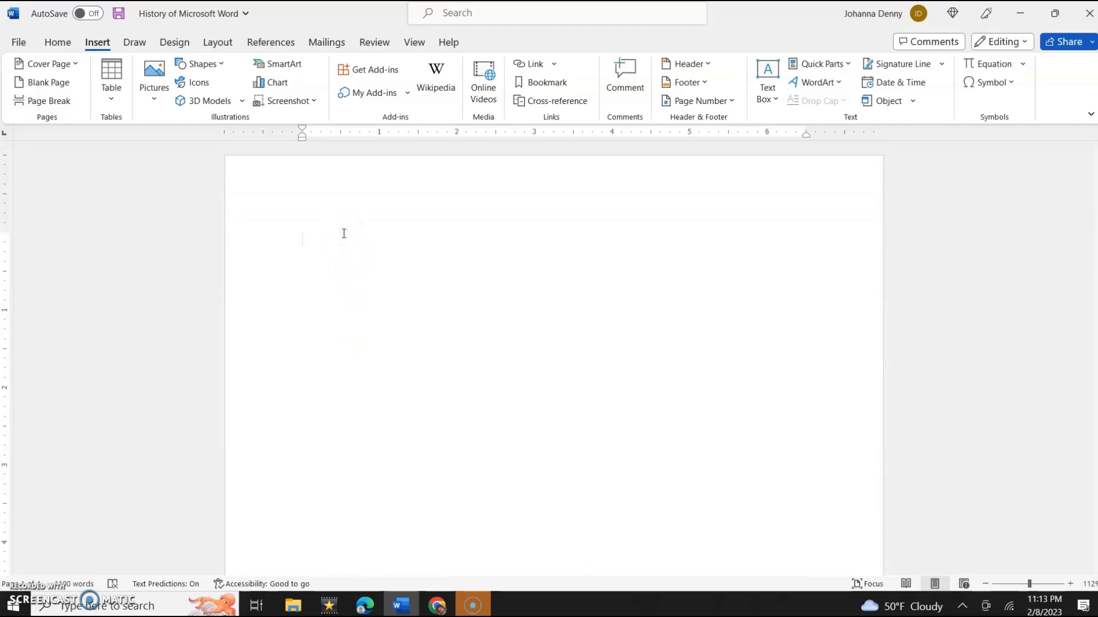
scroll(344, 233, "down", 10)
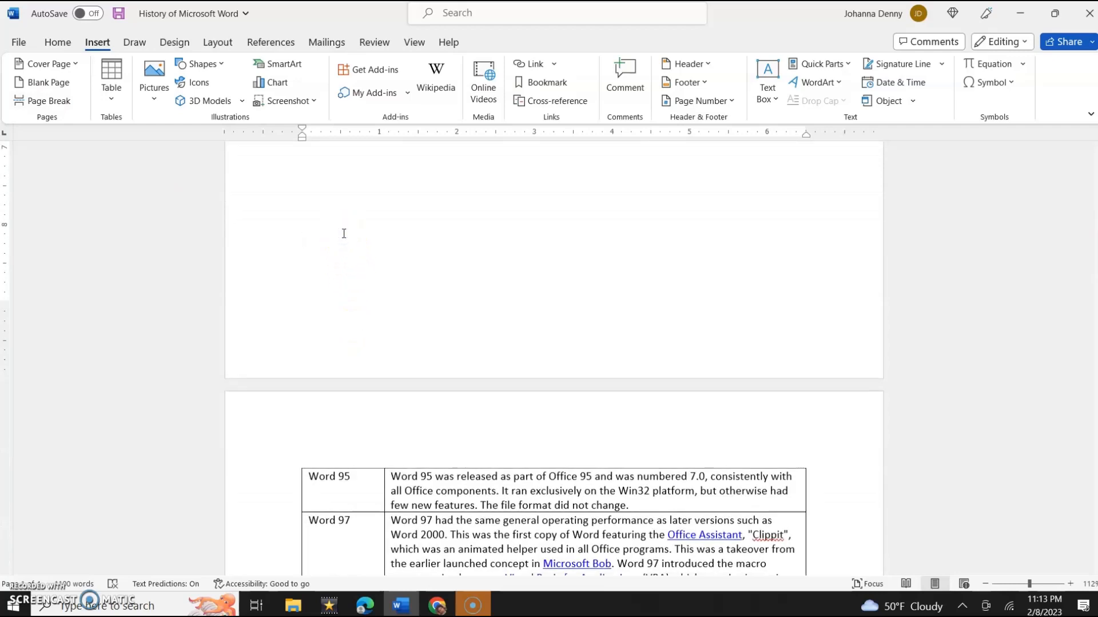
left_click(327, 516)
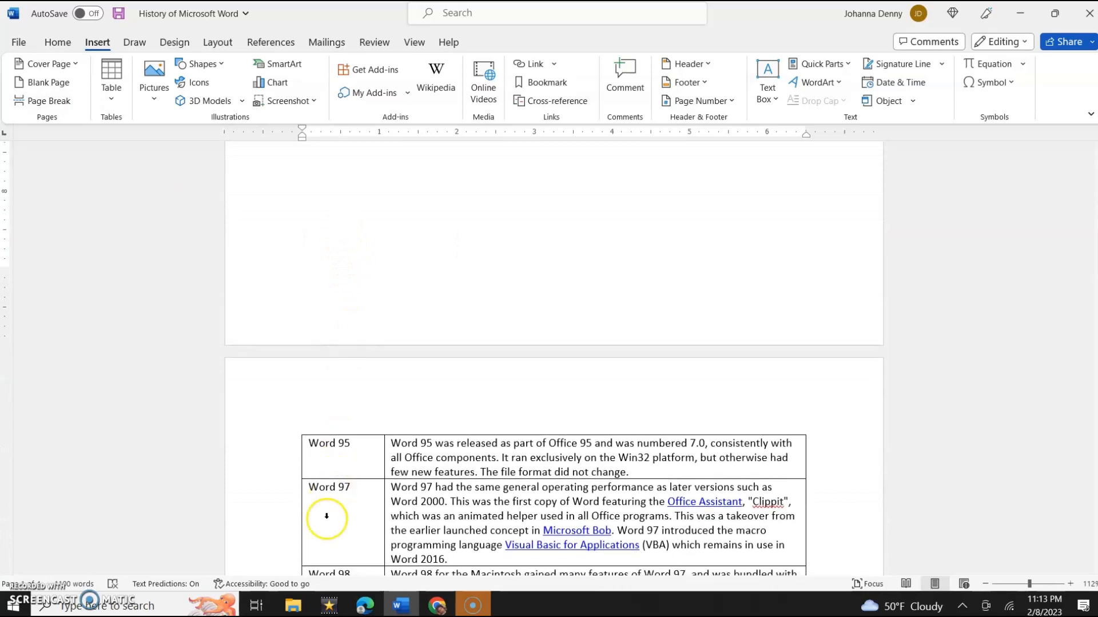
left_click(368, 446)
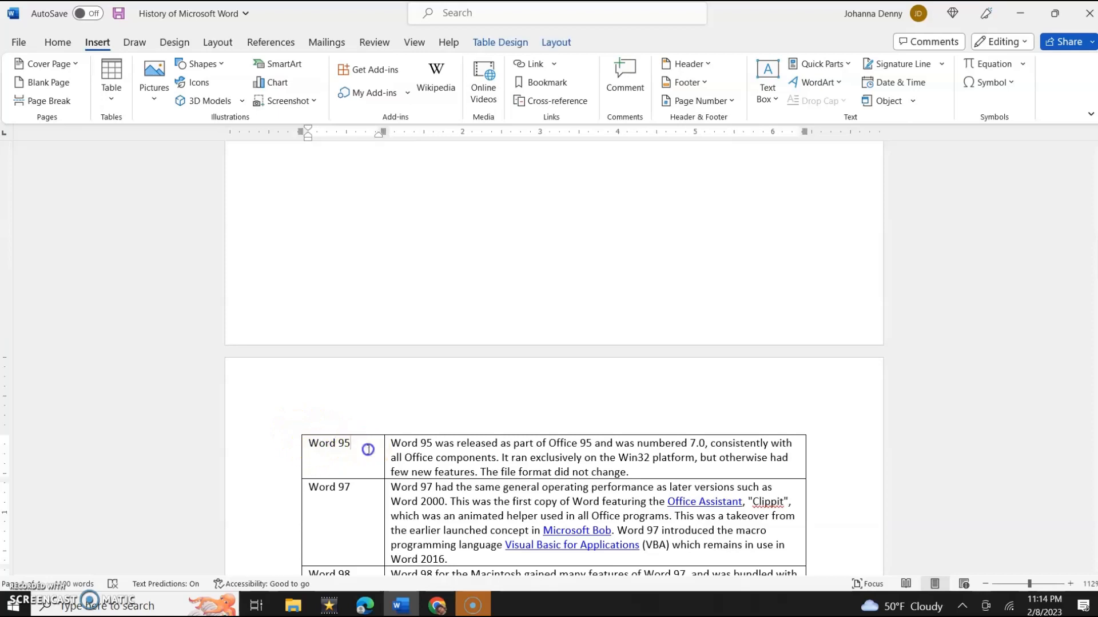
left_click(305, 444)
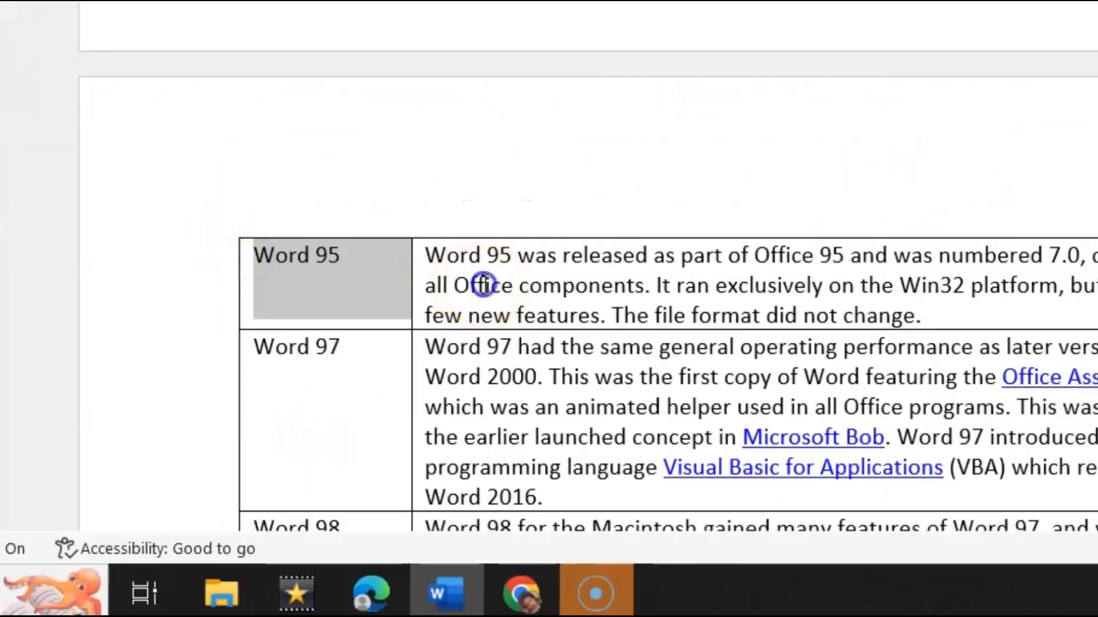
left_click(483, 284)
left_click(293, 196)
left_click(217, 253)
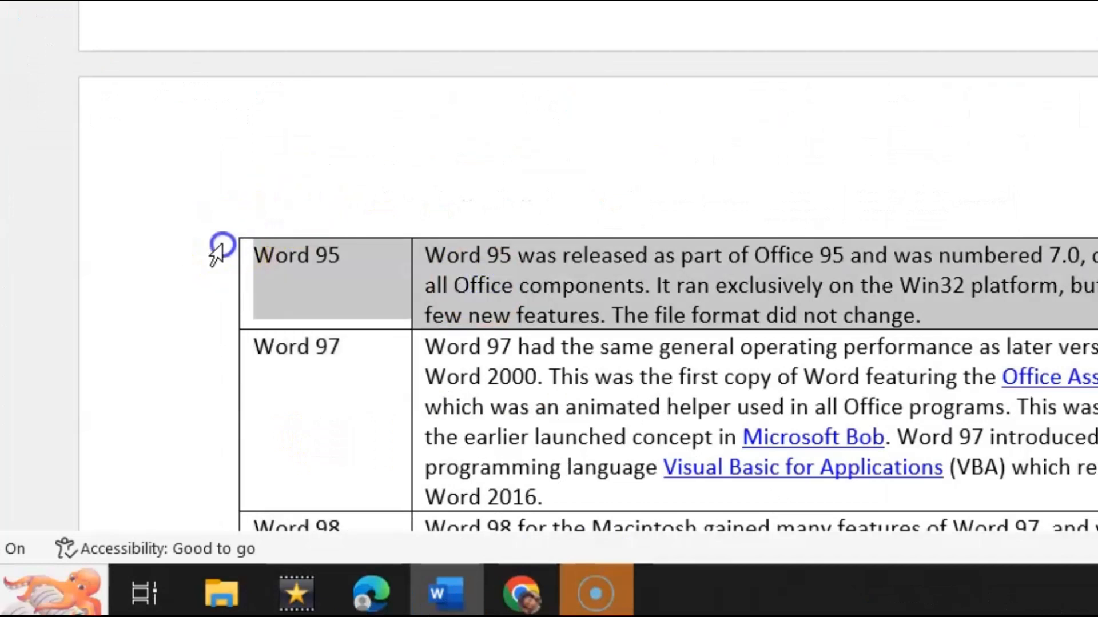
left_click(345, 272)
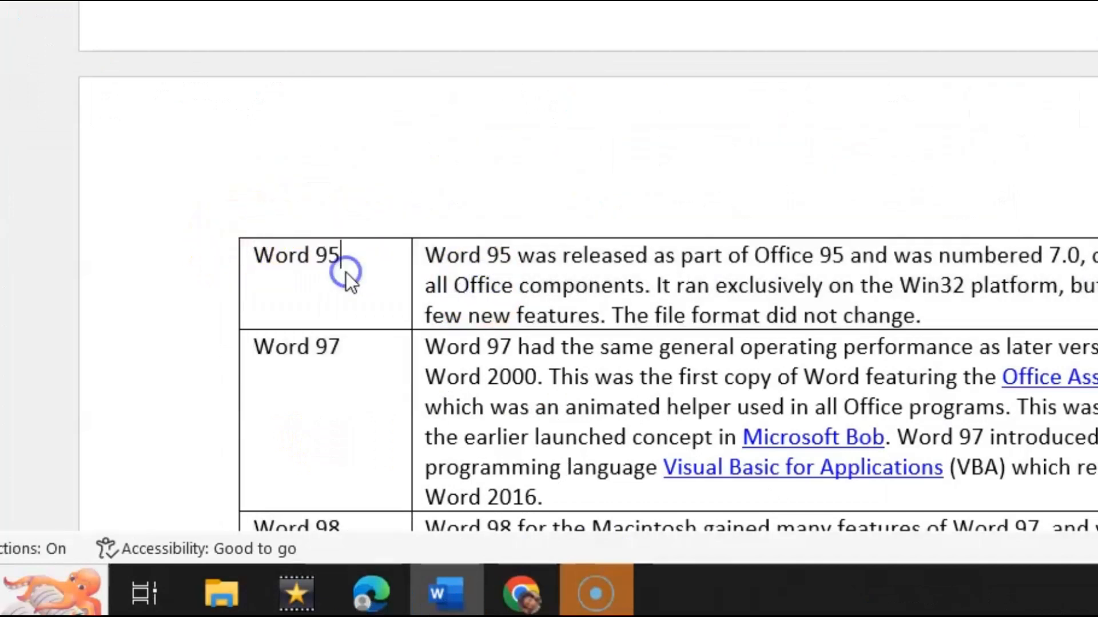
left_click(467, 279)
scroll(469, 279, "down", 15)
scroll(468, 279, "up", 15)
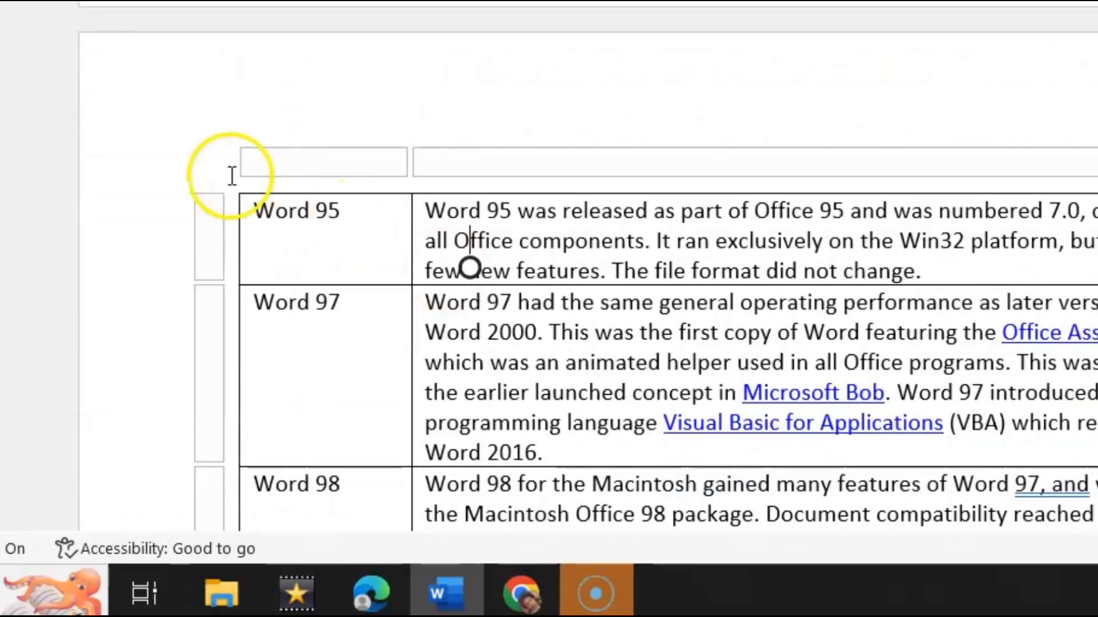
- Try to reposition the whole version table on its page, and undo that change
left_click(205, 158)
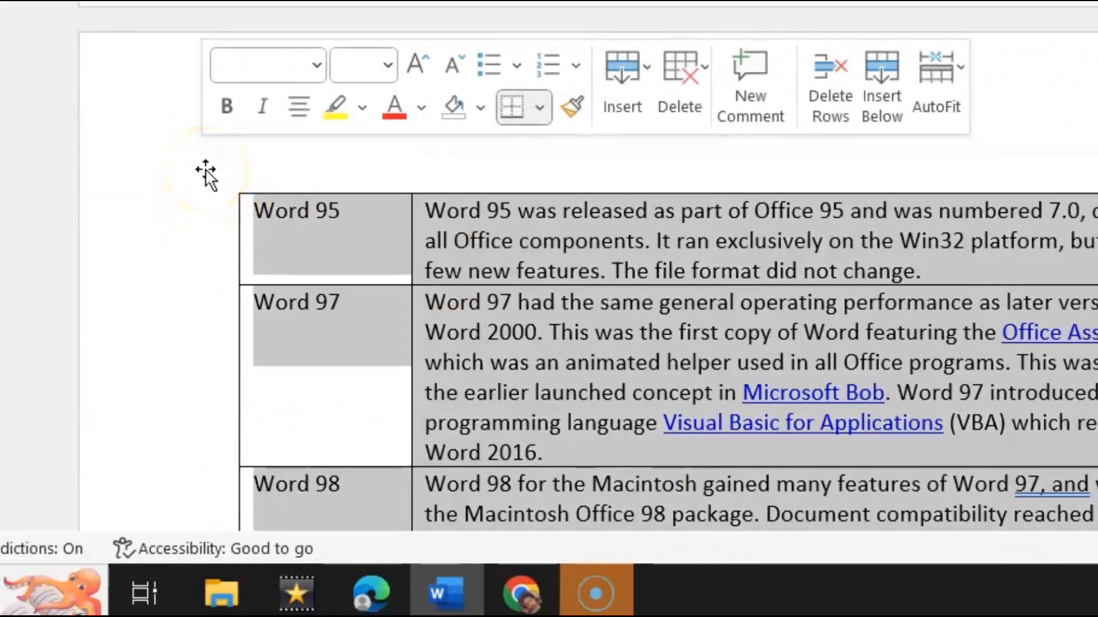
left_click(205, 174)
left_click_drag(205, 247, 196, 471)
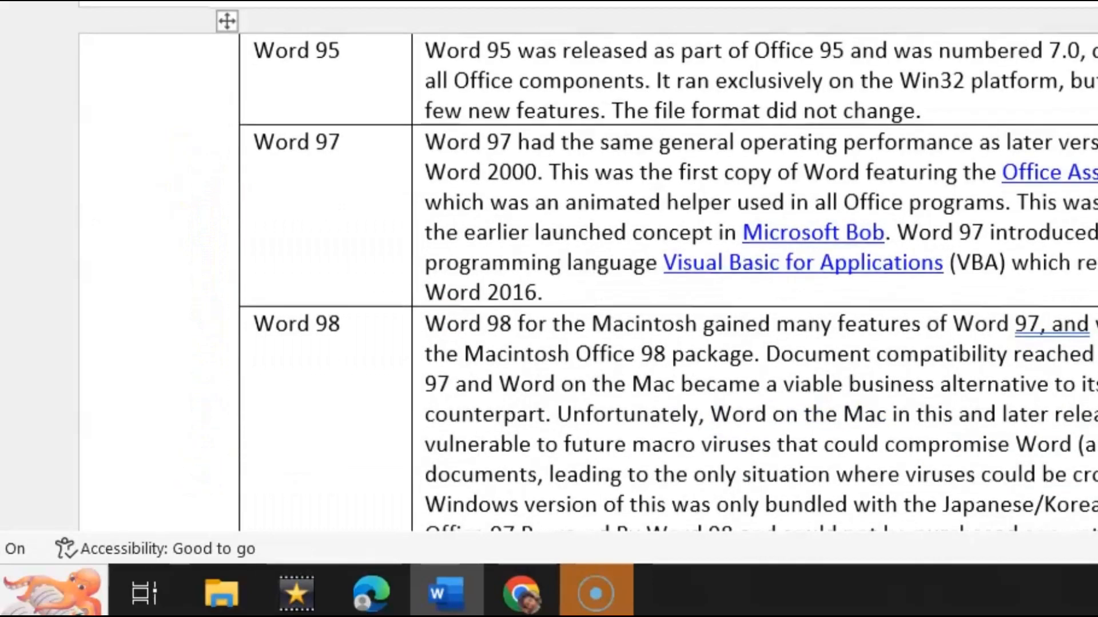
key("ctrl+z")
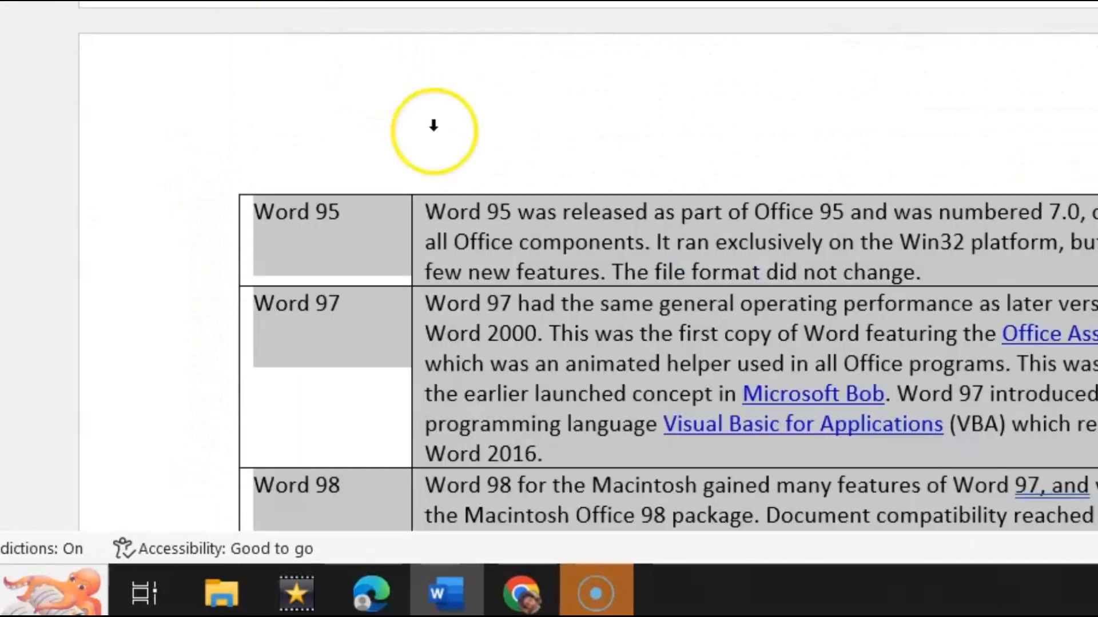
left_click(538, 248)
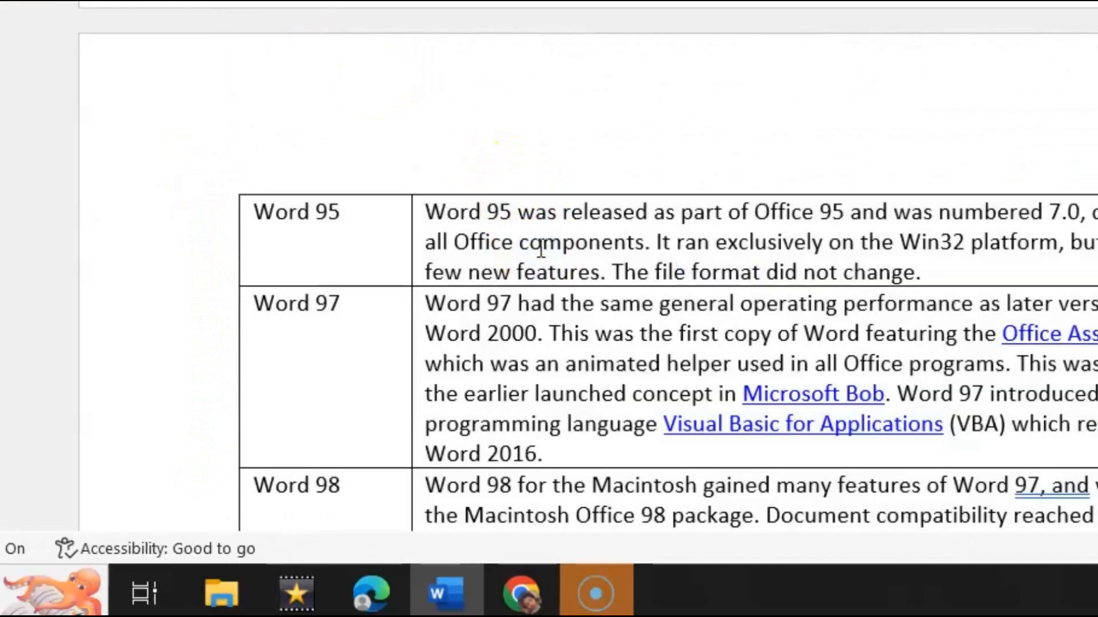
- Try out some placeholder text on the blank first page and erase it
scroll(538, 248, "up", 10)
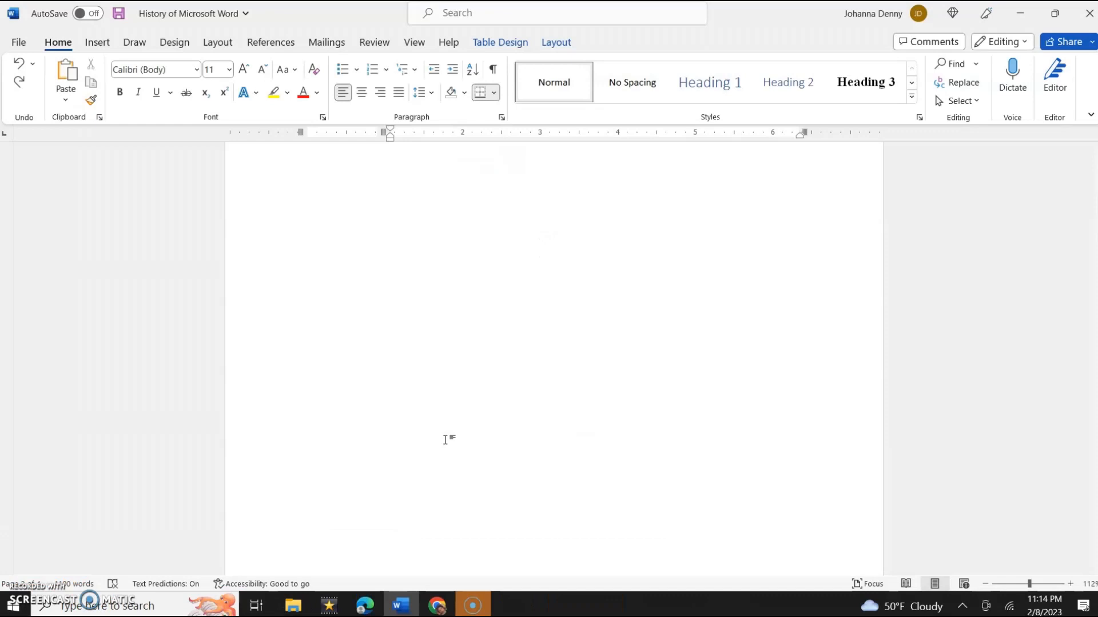
scroll(538, 248, "down", 5)
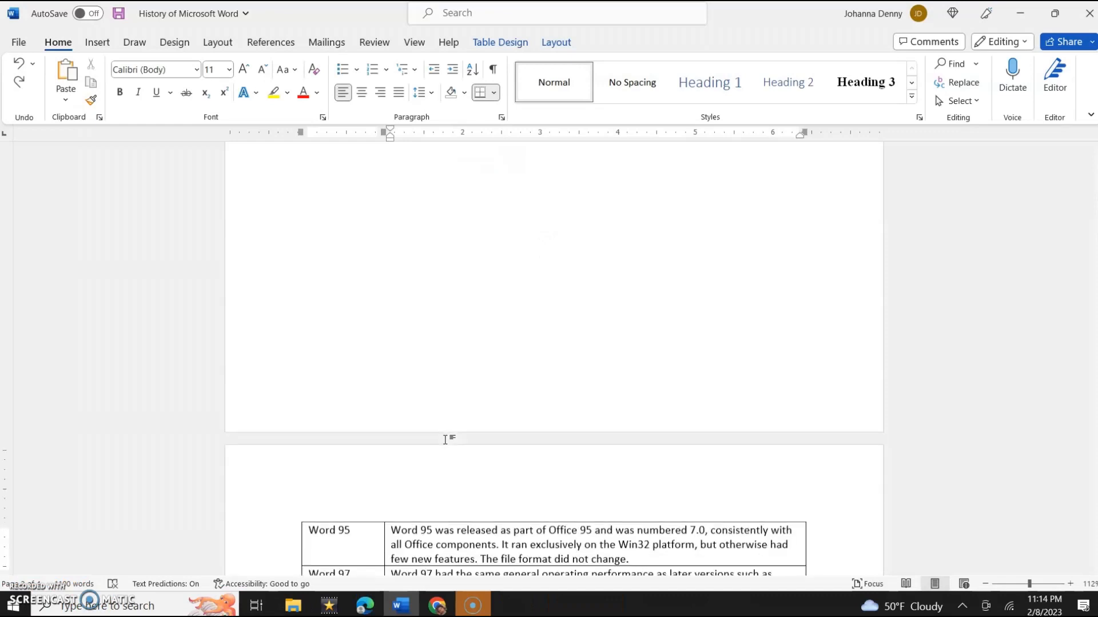
scroll(538, 249, "up", 2)
scroll(403, 213, "down", 6)
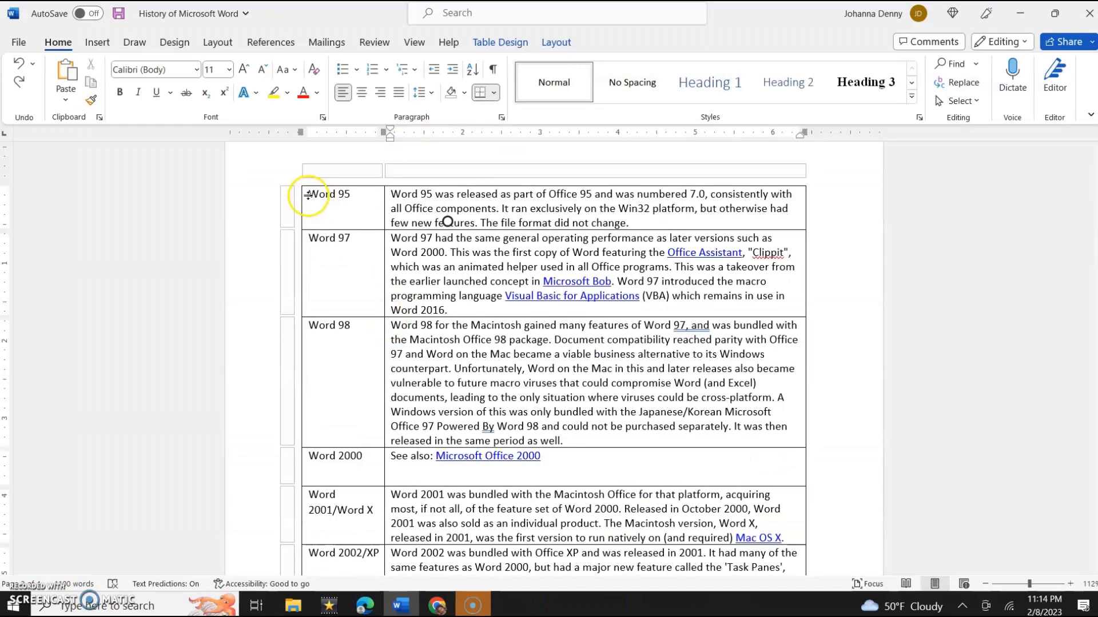
left_click(313, 195)
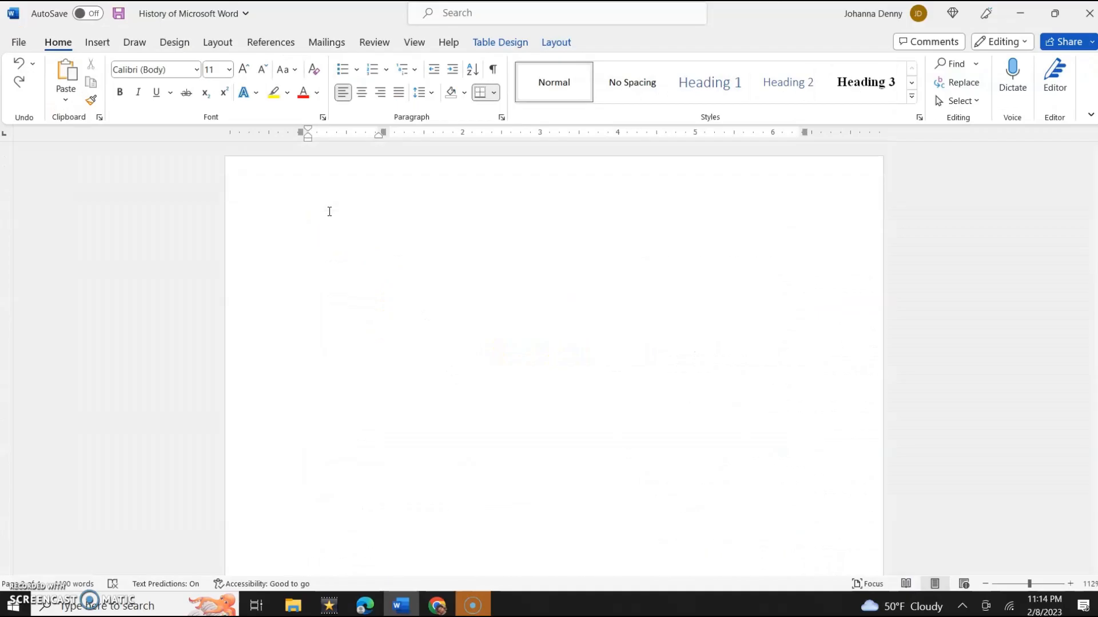
left_click(329, 211)
type("lsjnfkljdfblk")
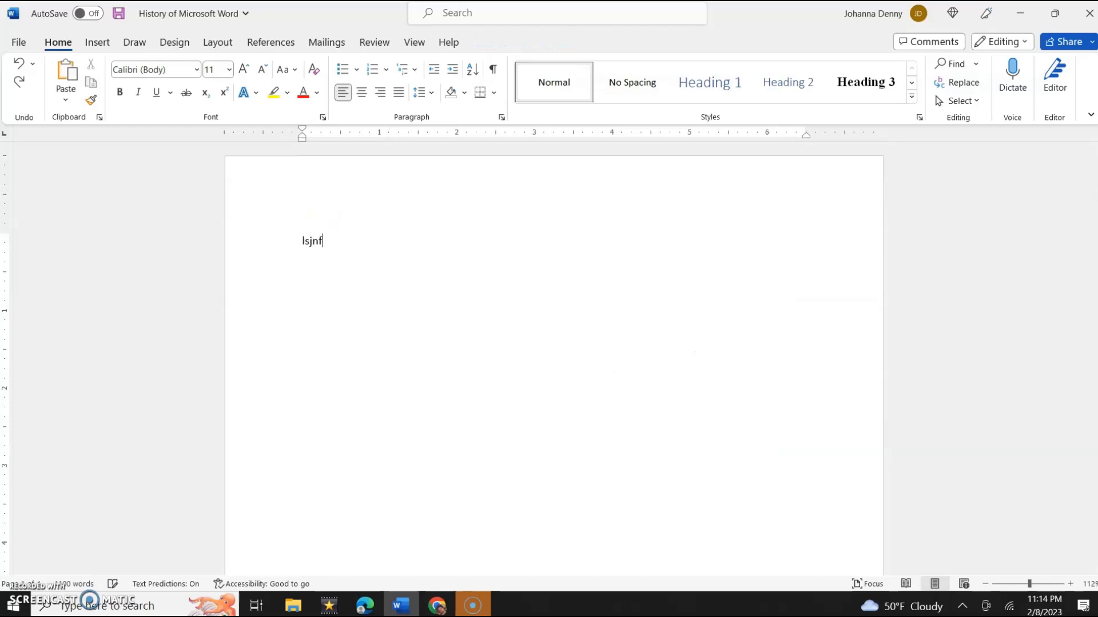
key("BackSpace")
key("BackSpace")
key("BackSpace")
key("BackSpace")
key("BackSpace")
key("BackSpace")
key("BackSpace")
key("BackSpace")
key("BackSpace")
key("BackSpace")
key("BackSpace")
key("BackSpace")
key("BackSpace")
- Enter the title "GLOSSARY OF MICROSOFT WORD OVER THE YEARS" at the start of the blank first page
type("GLOSS")
type("ARY")
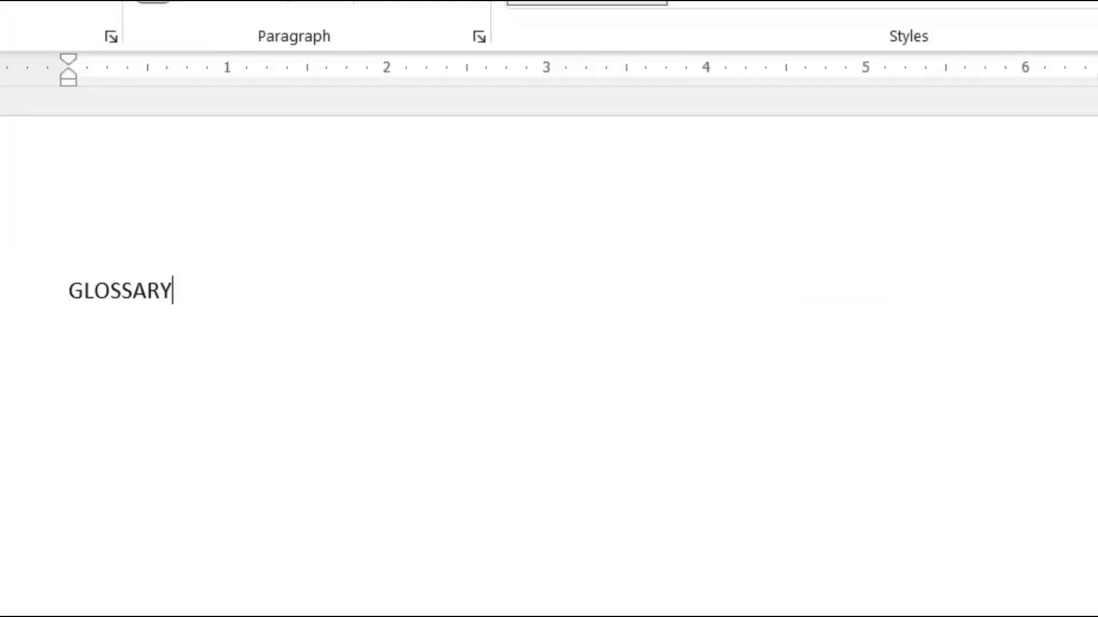
type(" OF MICROSOFT")
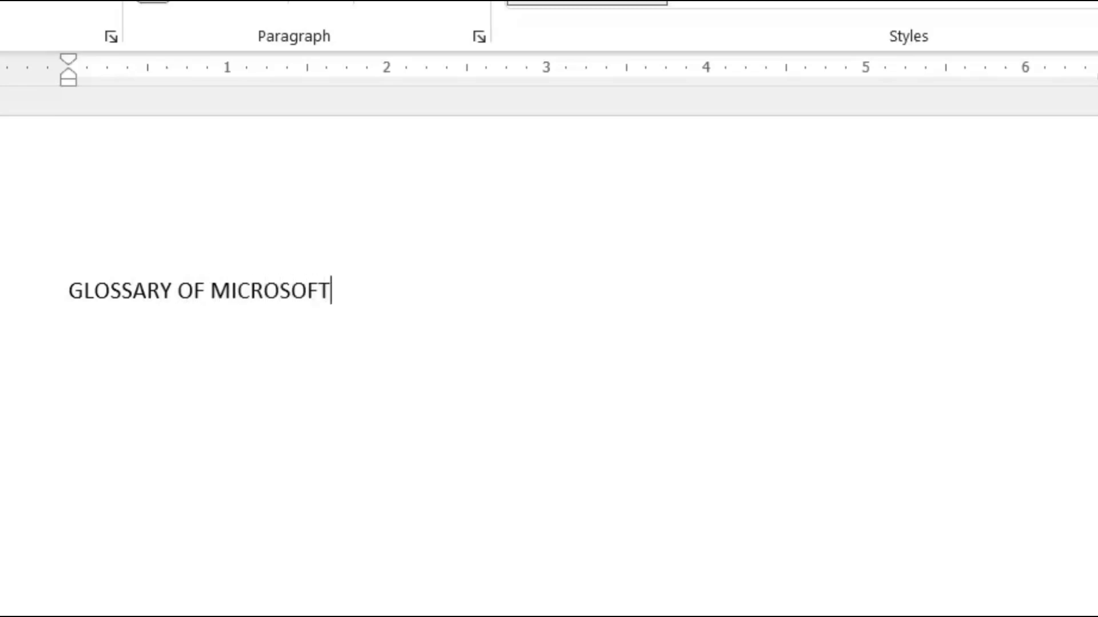
type(" WORD")
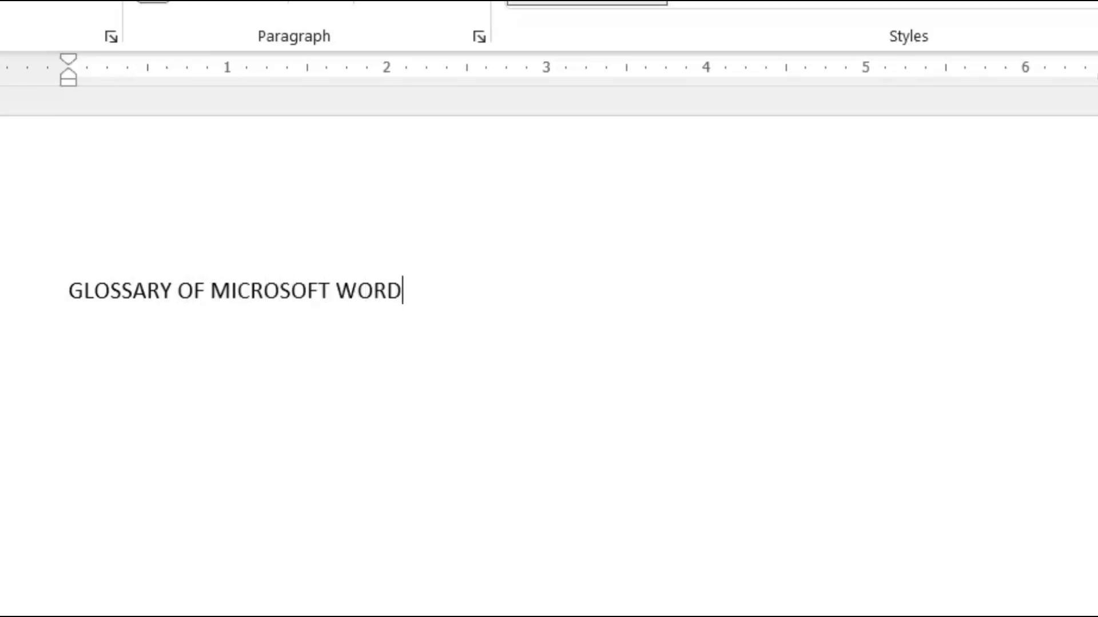
type(" OVER THE ")
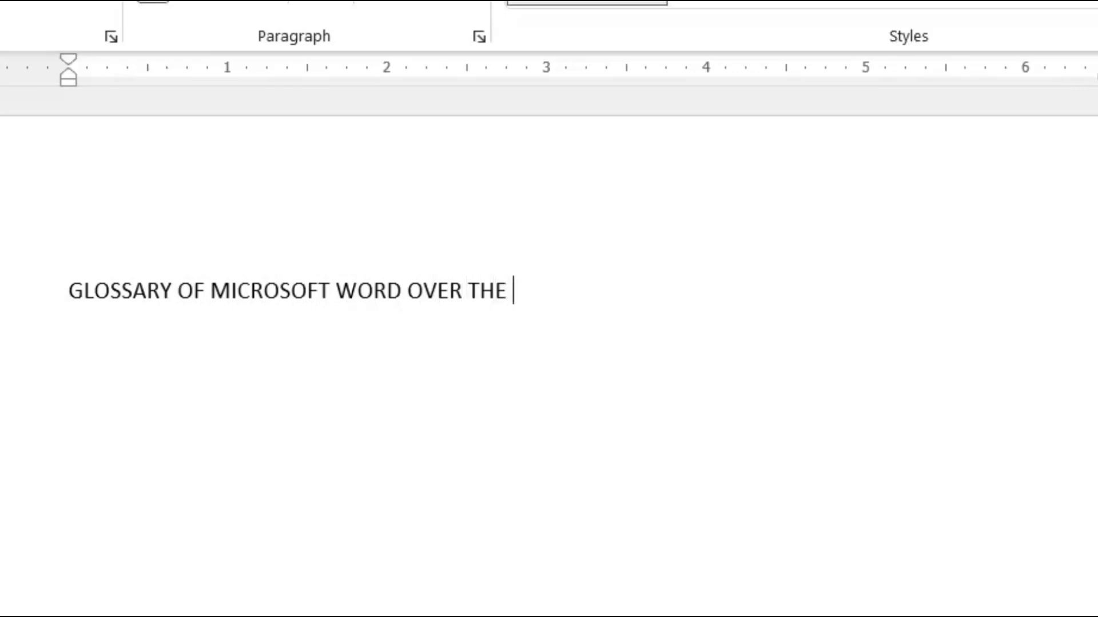
type("YEARS")
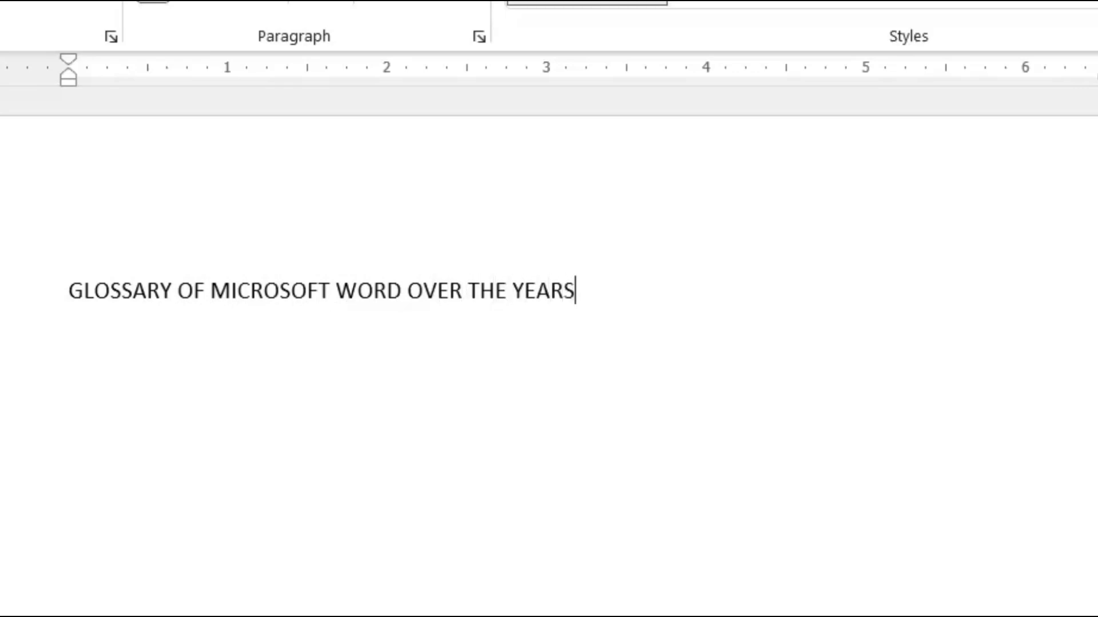
- Centre the glossary title and make it bold and underlined
left_click(155, 223)
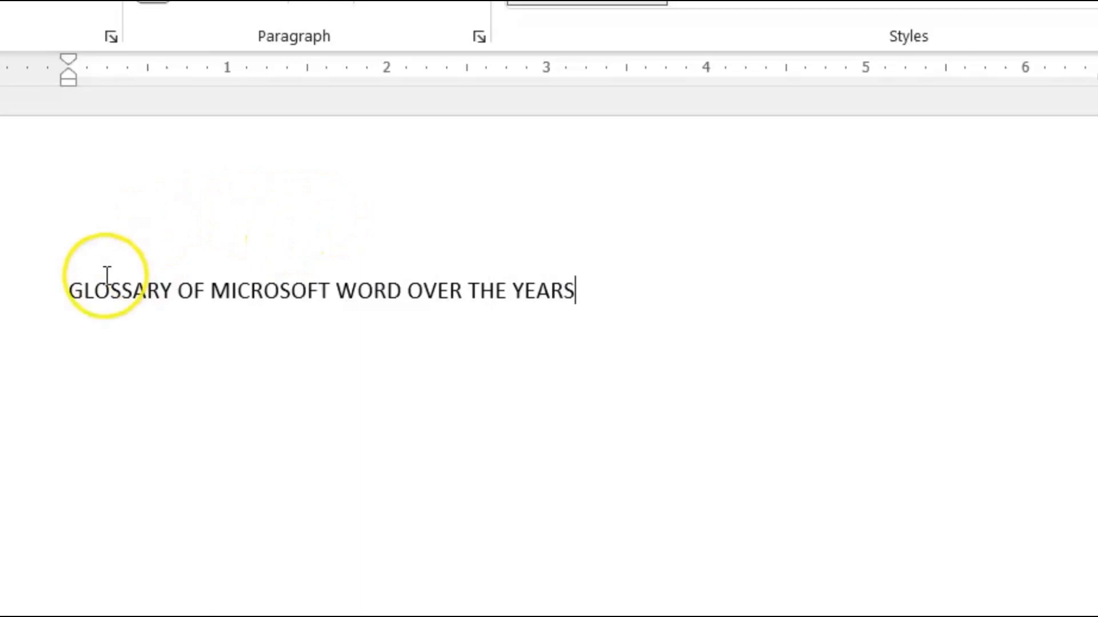
left_click_drag(17, 308, 264, 302)
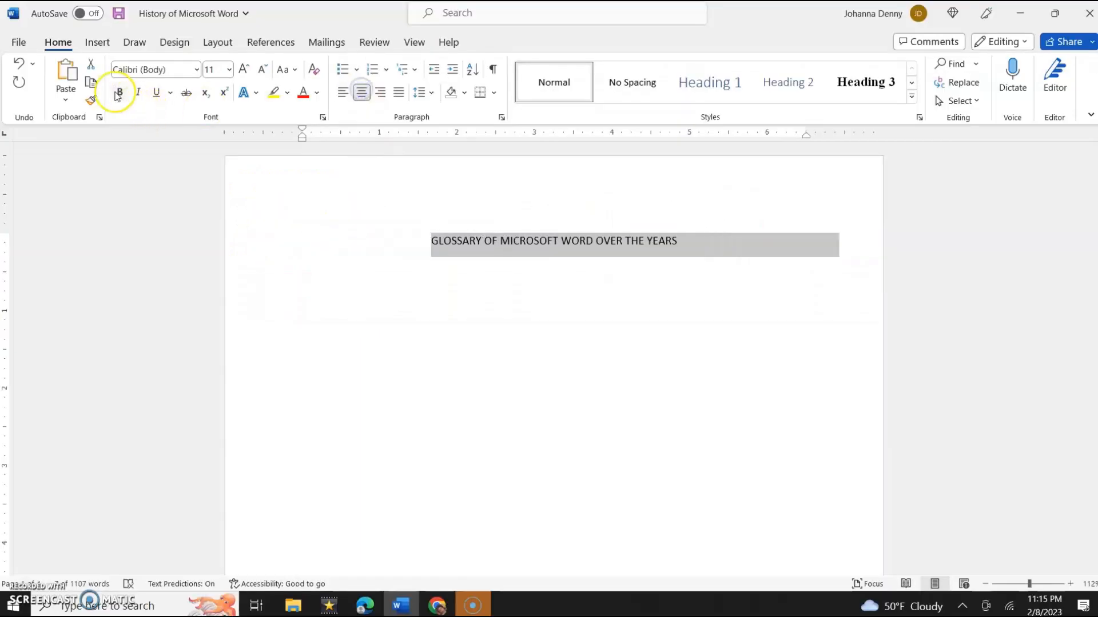
left_click(116, 92)
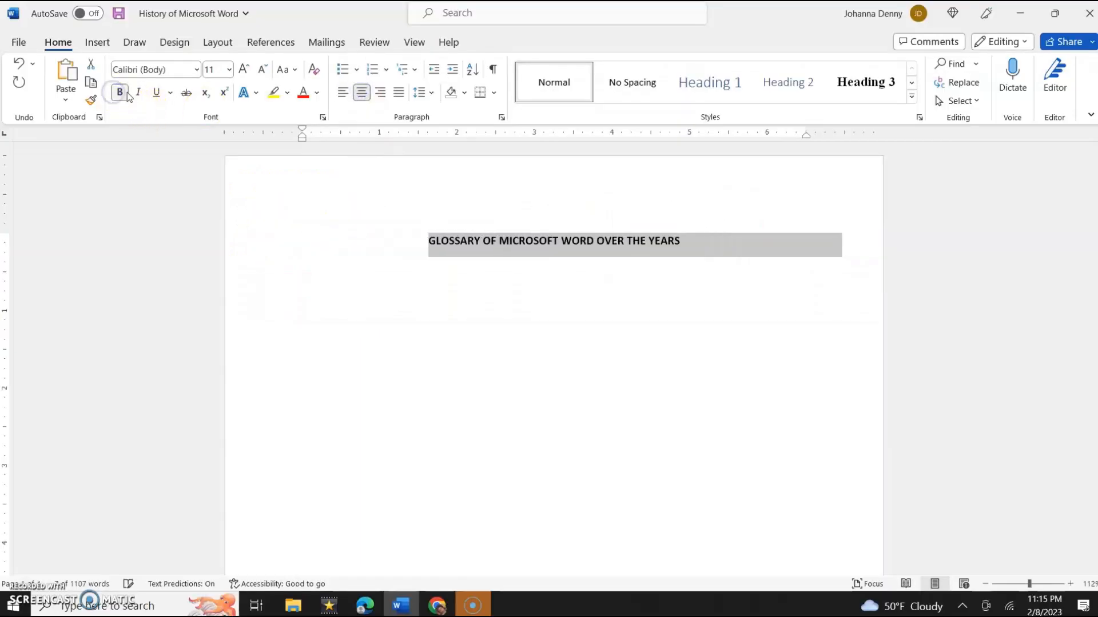
left_click(157, 95)
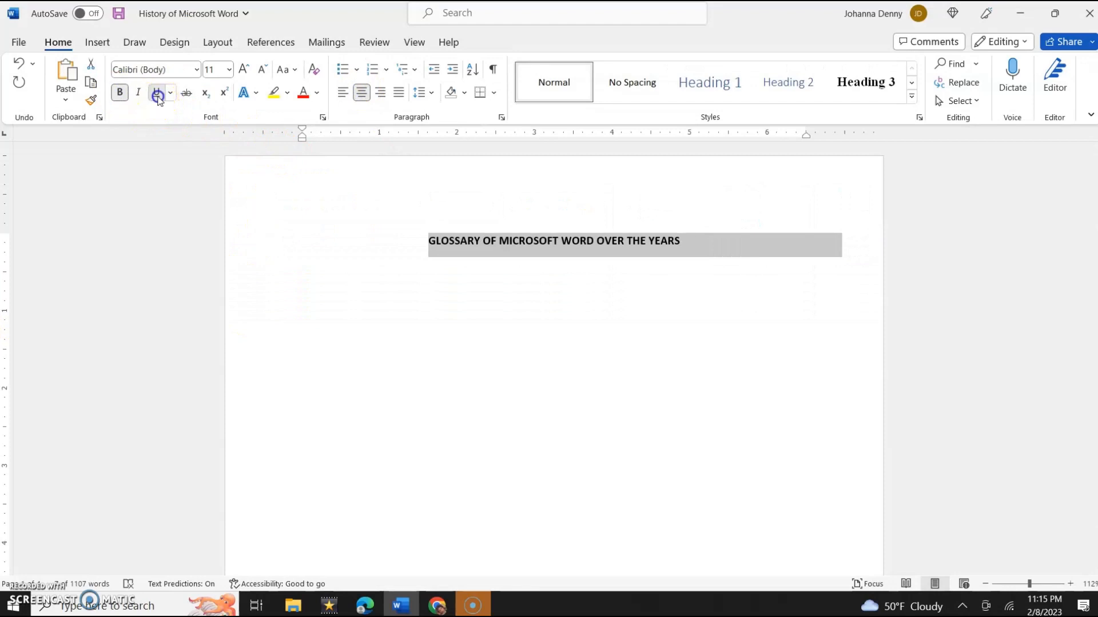
left_click(490, 288)
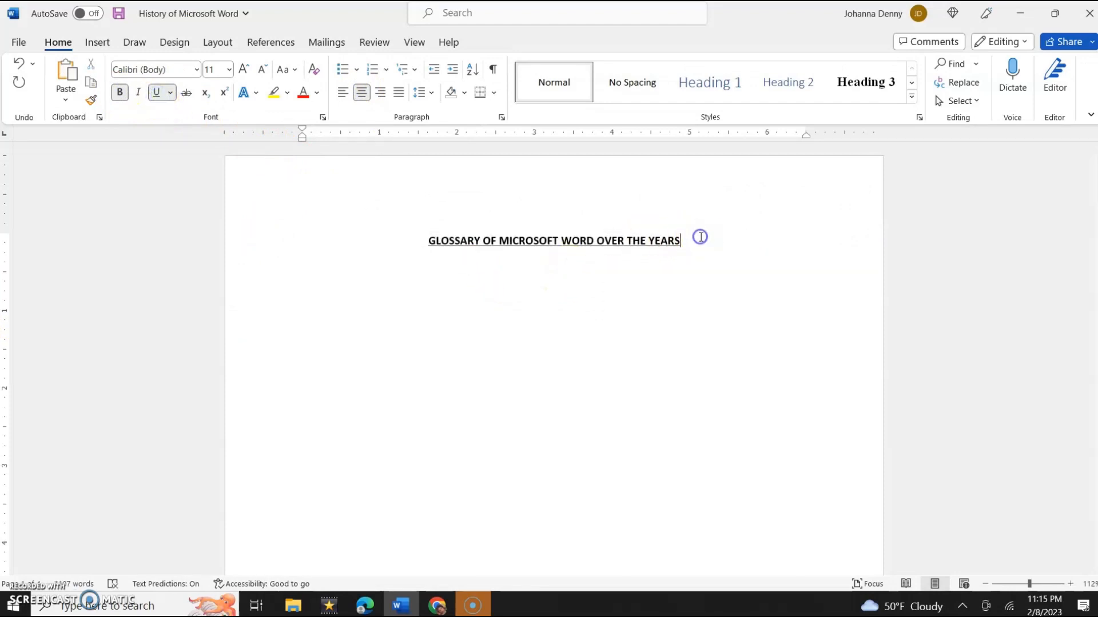
- Bring the version table onto the first page beneath the glossary title, separated from it by a blank line
key("ctrl+v")
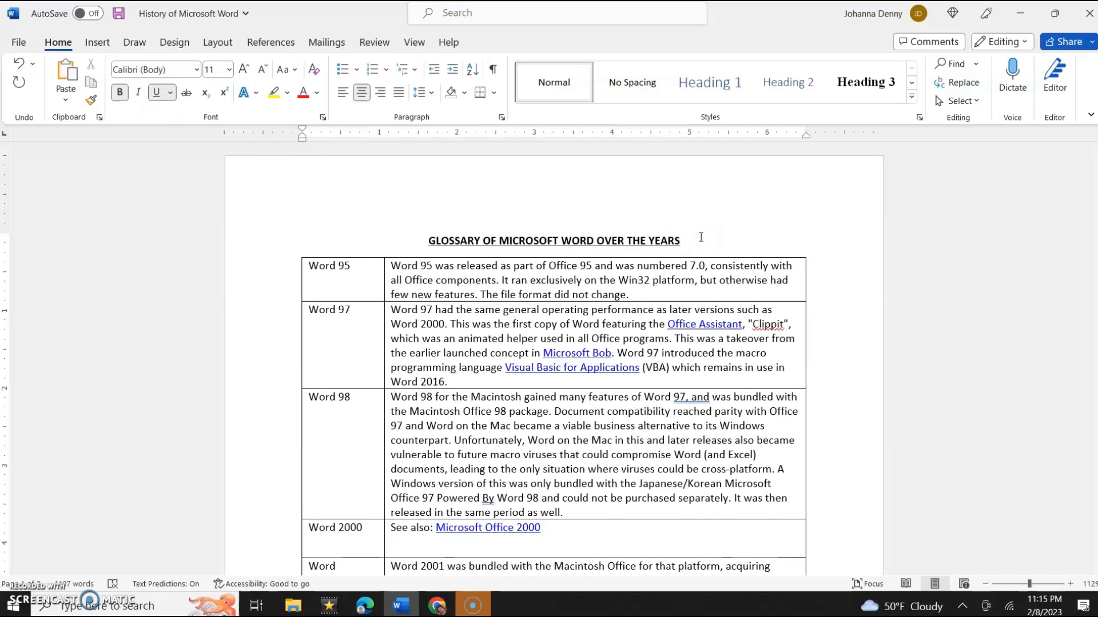
key("Return")
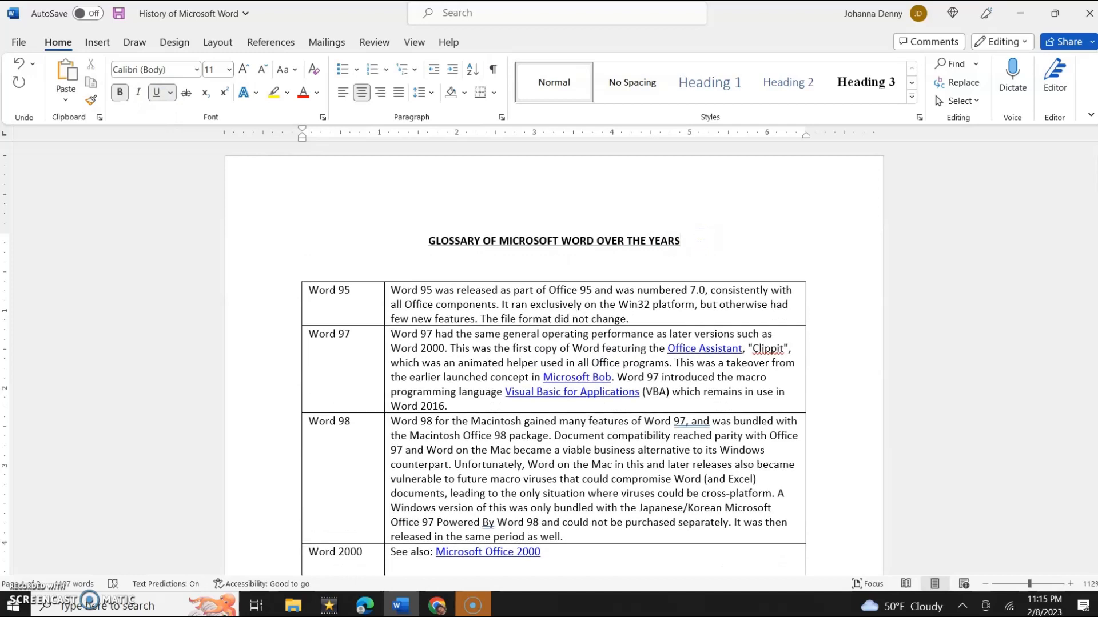